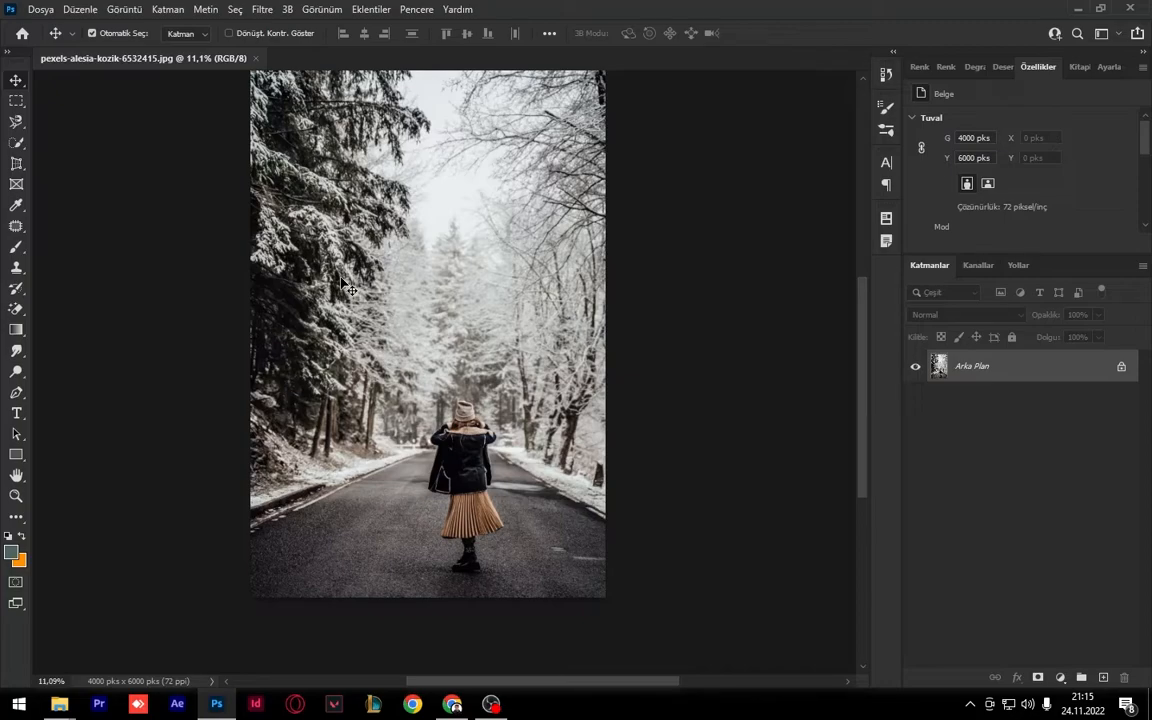
Unlock the background layer and select the woman on the road with the Object Selection tool
{"action": "left_click", "coordinate": [1120, 364]}
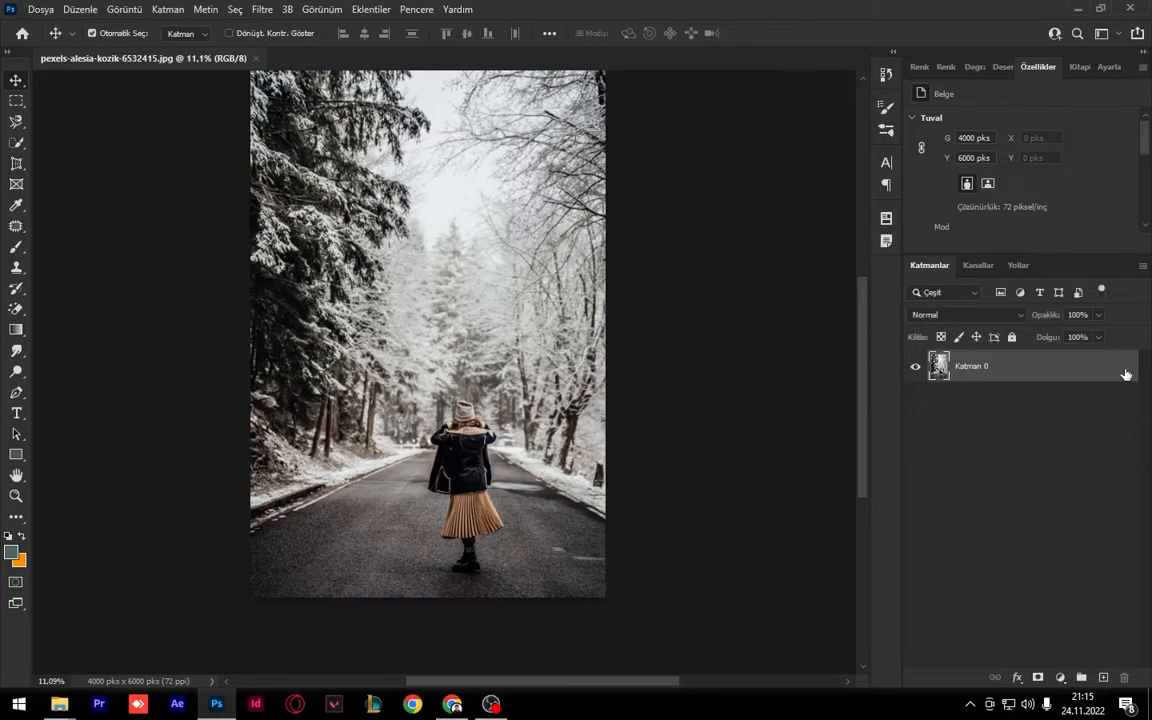
{"action": "left_click", "coordinate": [15, 145]}
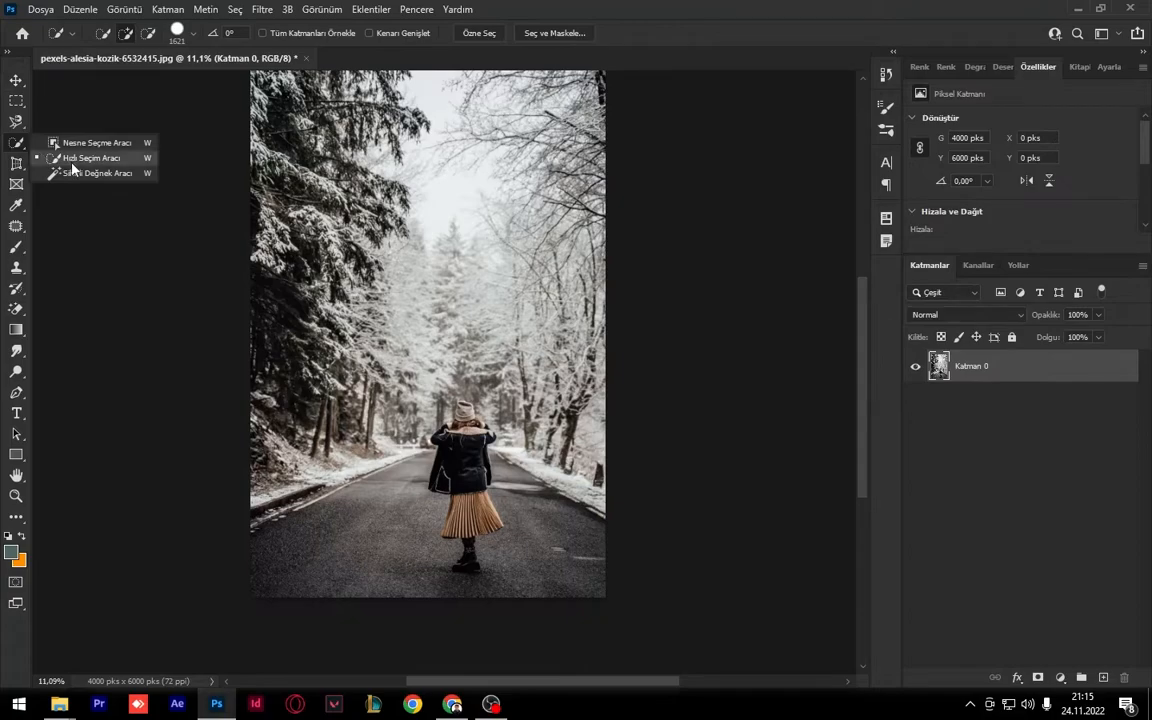
{"action": "left_click", "coordinate": [80, 142]}
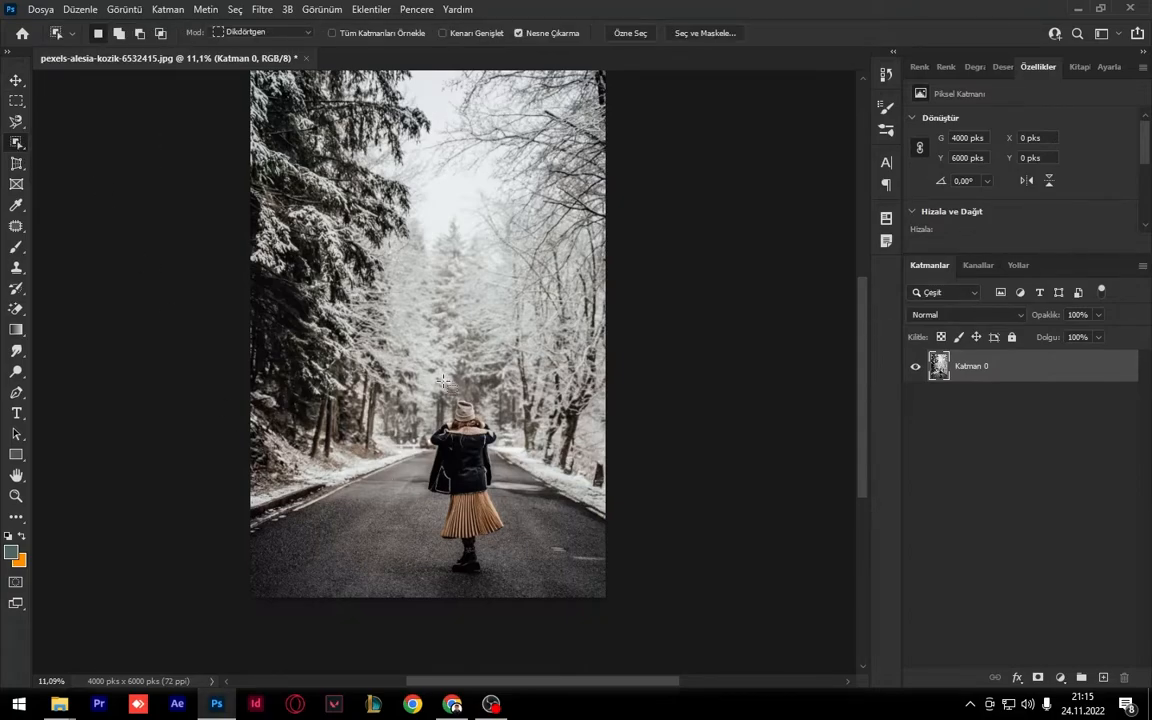
{"action": "left_click_drag", "start_coordinate": [415, 390], "coordinate": [524, 570]}
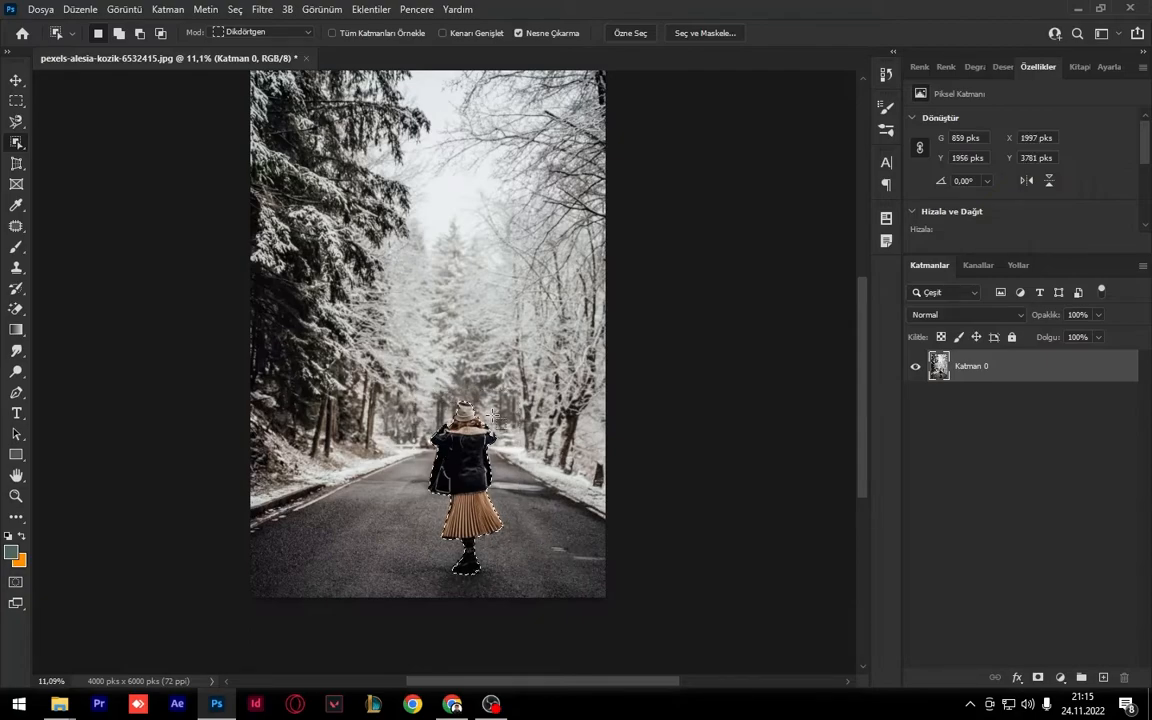
Reduce the Quick Selection brush to 6 px and refine the selection edge around the coat's lower corner
{"action": "scroll", "coordinate": [475, 527], "scroll_direction": "up", "scroll_amount": 9}
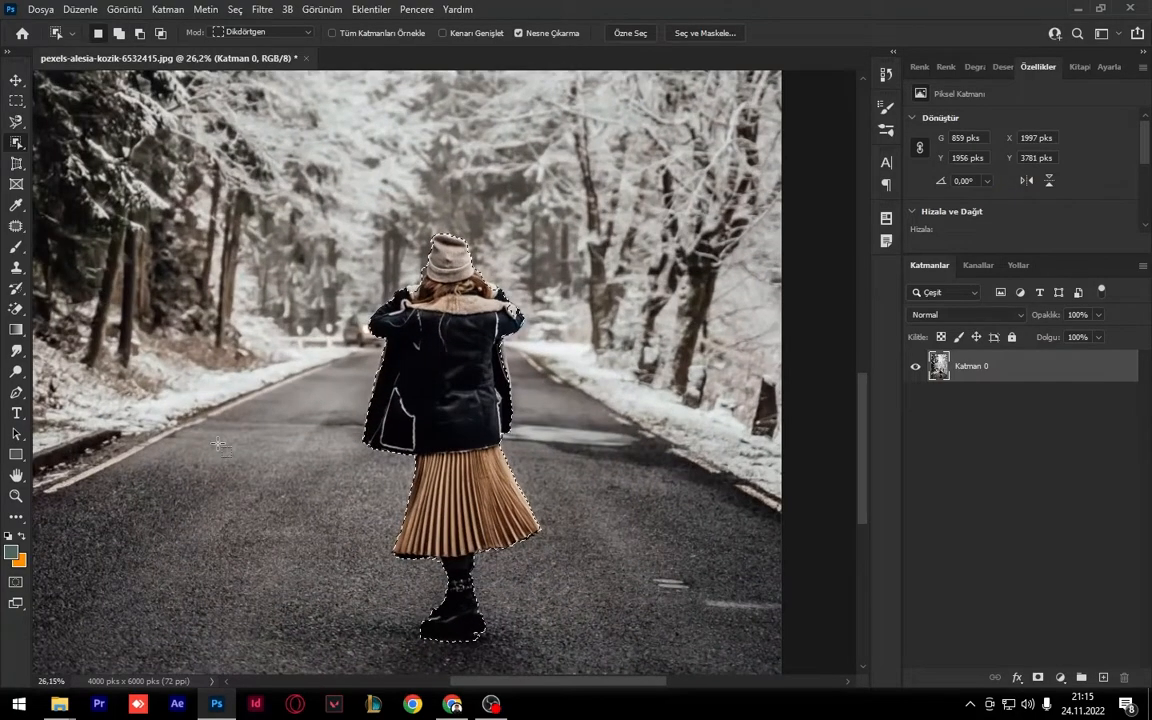
{"action": "right_click", "coordinate": [16, 143]}
{"action": "left_click", "coordinate": [70, 139]}
{"action": "scroll", "coordinate": [470, 620], "scroll_direction": "up", "scroll_amount": 5}
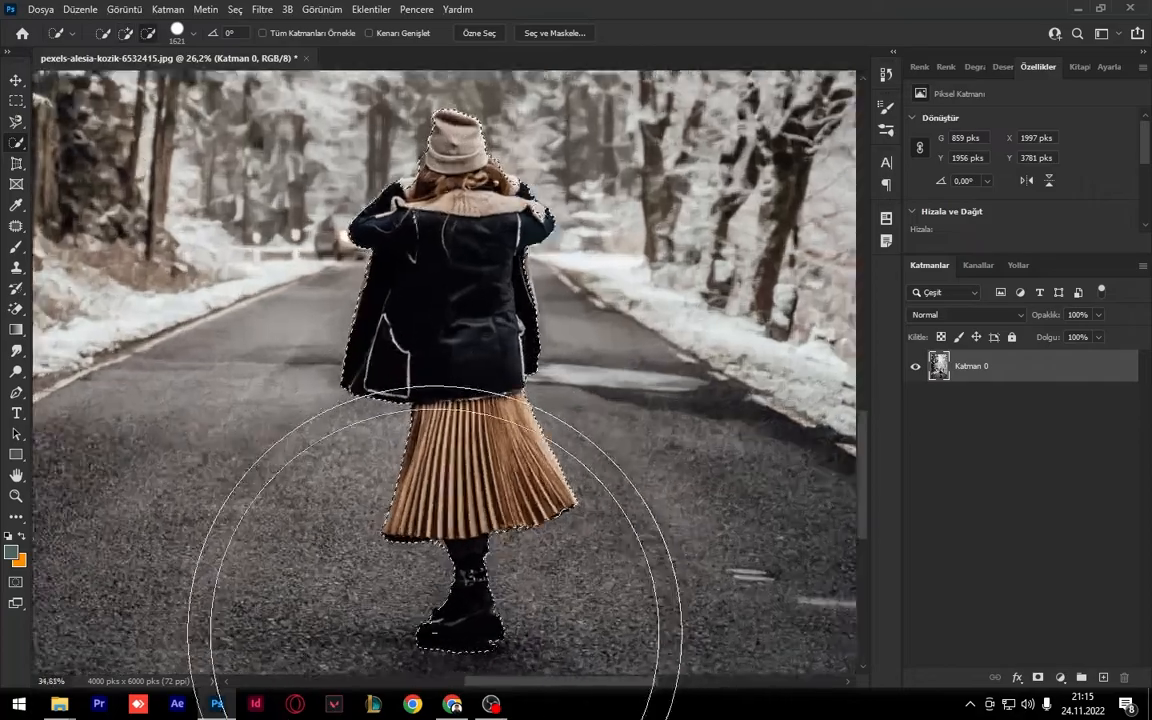
{"action": "scroll", "coordinate": [494, 618], "scroll_direction": "up", "scroll_amount": 2}
{"action": "mouse_move", "coordinate": [489, 416]}
{"action": "left_mouse_down"}
{"action": "mouse_move", "coordinate": [483, 458]}
{"action": "mouse_move", "coordinate": [465, 309]}
{"action": "left_mouse_up"}
{"action": "left_click_drag", "start_coordinate": [432, 453], "coordinate": [91, 458]}
{"action": "left_click_drag", "start_coordinate": [399, 278], "coordinate": [392, 483]}
{"action": "mouse_move", "coordinate": [530, 312]}
{"action": "left_mouse_down"}
{"action": "mouse_move", "coordinate": [311, 351]}
{"action": "mouse_move", "coordinate": [406, 351]}
{"action": "left_mouse_up"}
{"action": "mouse_move", "coordinate": [416, 222]}
{"action": "left_mouse_down"}
{"action": "mouse_move", "coordinate": [377, 376]}
{"action": "mouse_move", "coordinate": [429, 378]}
{"action": "mouse_move", "coordinate": [372, 378]}
{"action": "left_mouse_up"}
{"action": "scroll", "coordinate": [210, 375], "scroll_direction": "up", "scroll_amount": 8}
{"action": "mouse_move", "coordinate": [252, 290]}
{"action": "left_mouse_down"}
{"action": "mouse_move", "coordinate": [117, 268]}
{"action": "mouse_move", "coordinate": [123, 299]}
{"action": "mouse_move", "coordinate": [172, 288]}
{"action": "mouse_move", "coordinate": [180, 318]}
{"action": "left_mouse_up"}
{"action": "scroll", "coordinate": [270, 297], "scroll_direction": "down", "scroll_amount": 10}
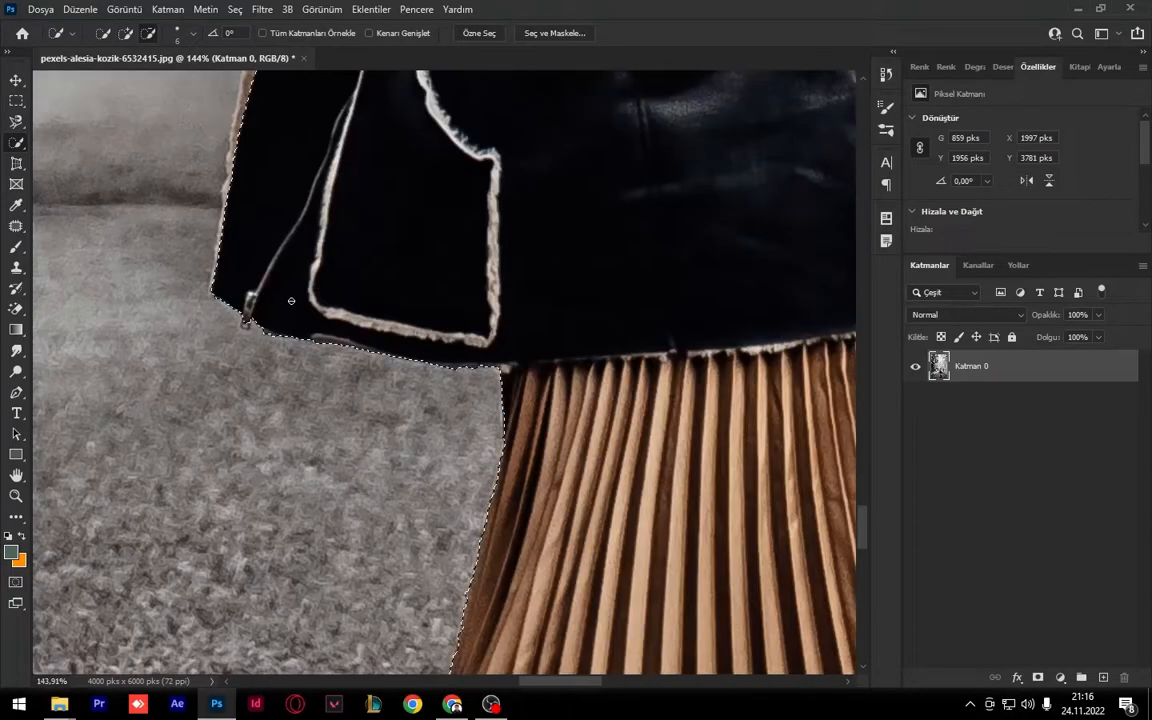
Add the coat's pale trim on its outer edge to the selection with a 15 px Quick Selection brush
{"action": "scroll", "coordinate": [268, 297], "scroll_direction": "down", "scroll_amount": 5}
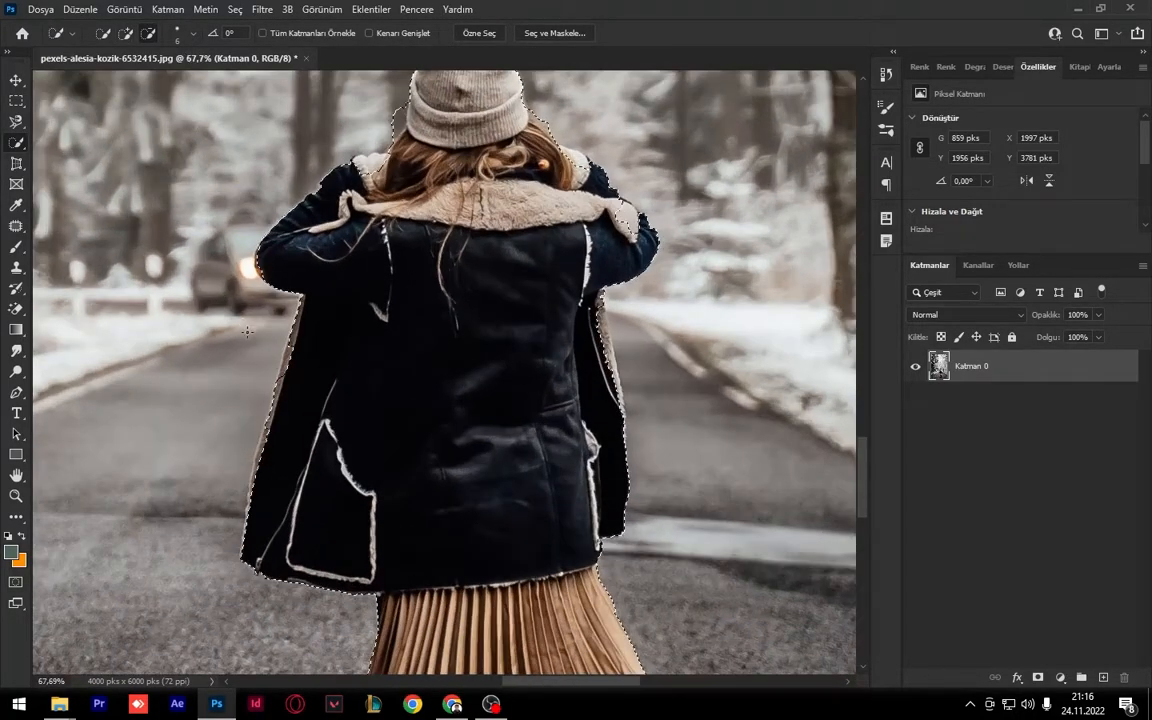
{"action": "right_click", "coordinate": [290, 364]}
{"action": "left_click_drag", "start_coordinate": [294, 333], "coordinate": [287, 369]}
{"action": "scroll", "coordinate": [340, 341], "scroll_direction": "down", "scroll_amount": 4}
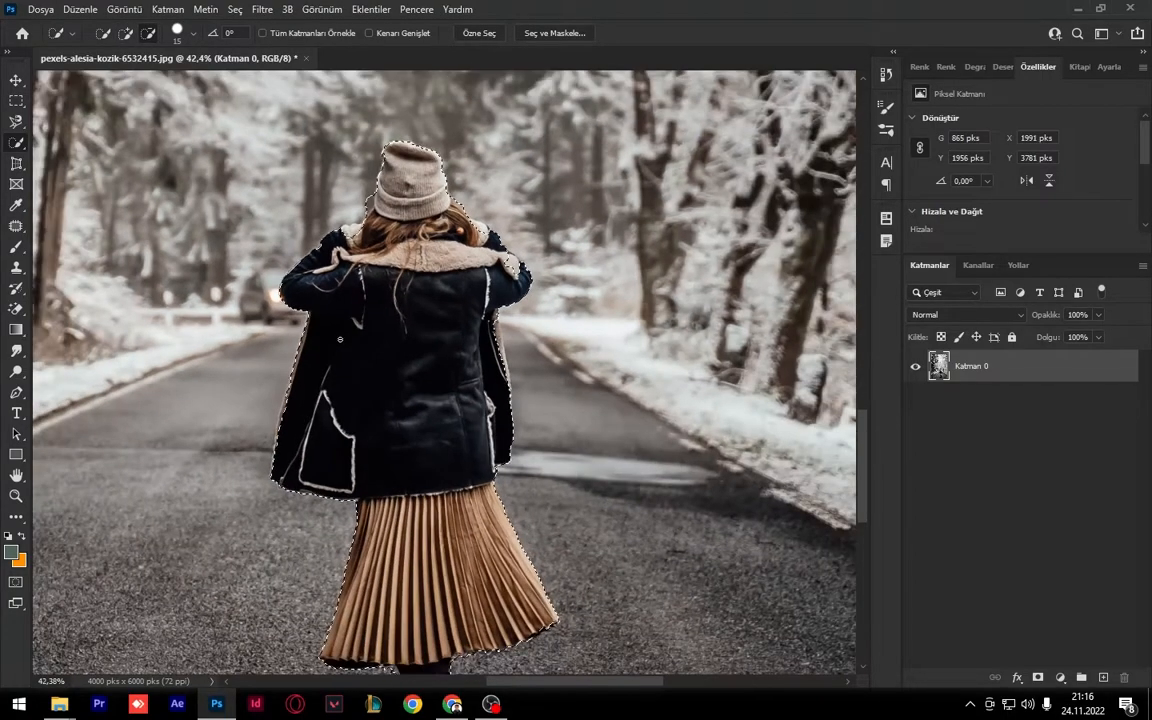
Subtract the background patches beside the hair and hat from the selection with a 58 px brush
{"action": "scroll", "coordinate": [340, 341], "scroll_direction": "up", "scroll_amount": 5}
{"action": "right_click", "coordinate": [334, 239]}
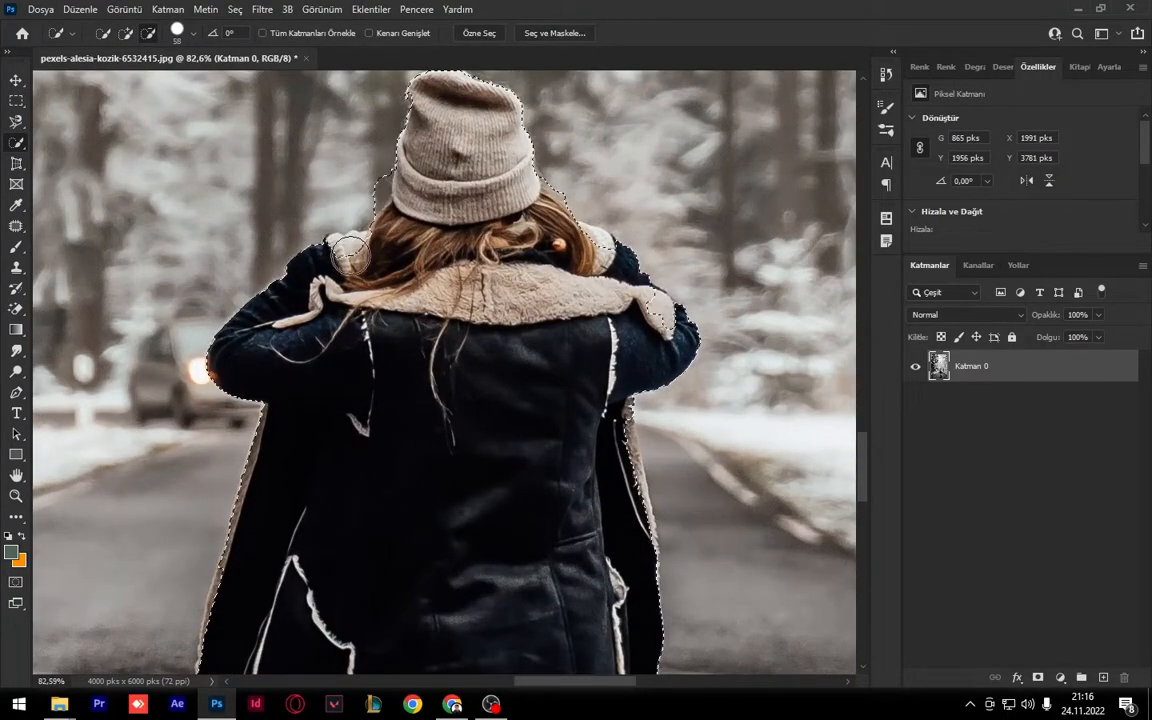
{"action": "left_click", "coordinate": [367, 182], "text": "alt"}
{"action": "scroll", "coordinate": [367, 182], "scroll_direction": "down", "scroll_amount": 5}
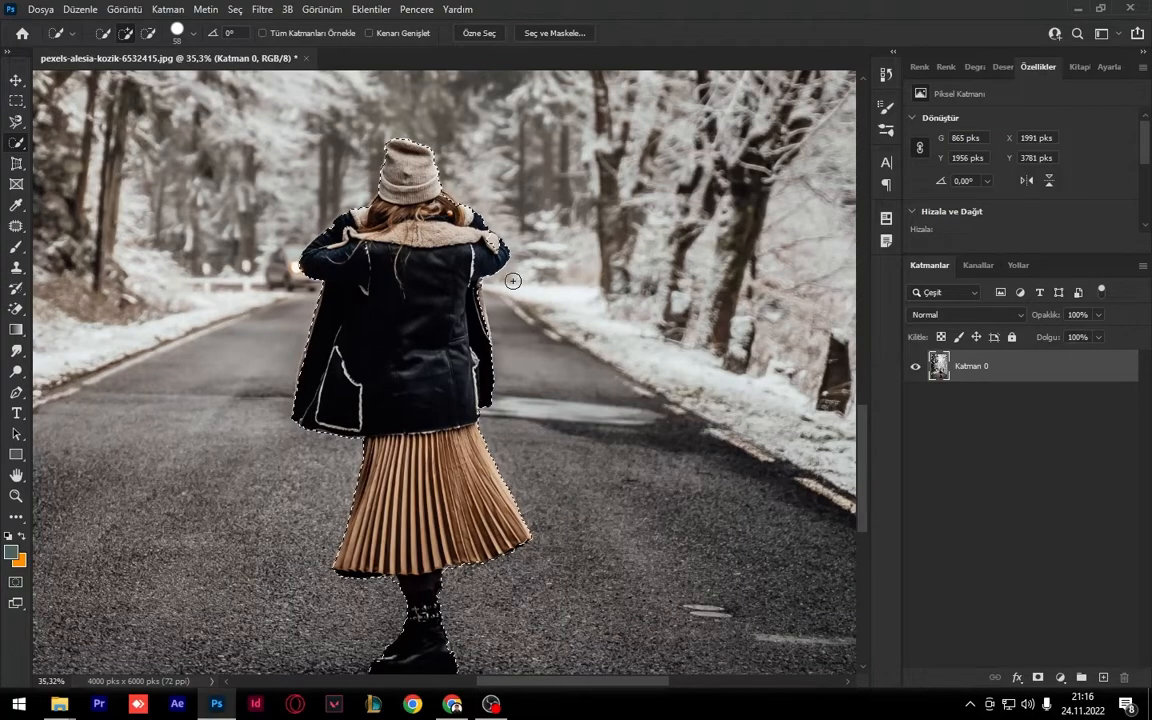
{"action": "scroll", "coordinate": [495, 245], "scroll_direction": "down", "scroll_amount": 3}
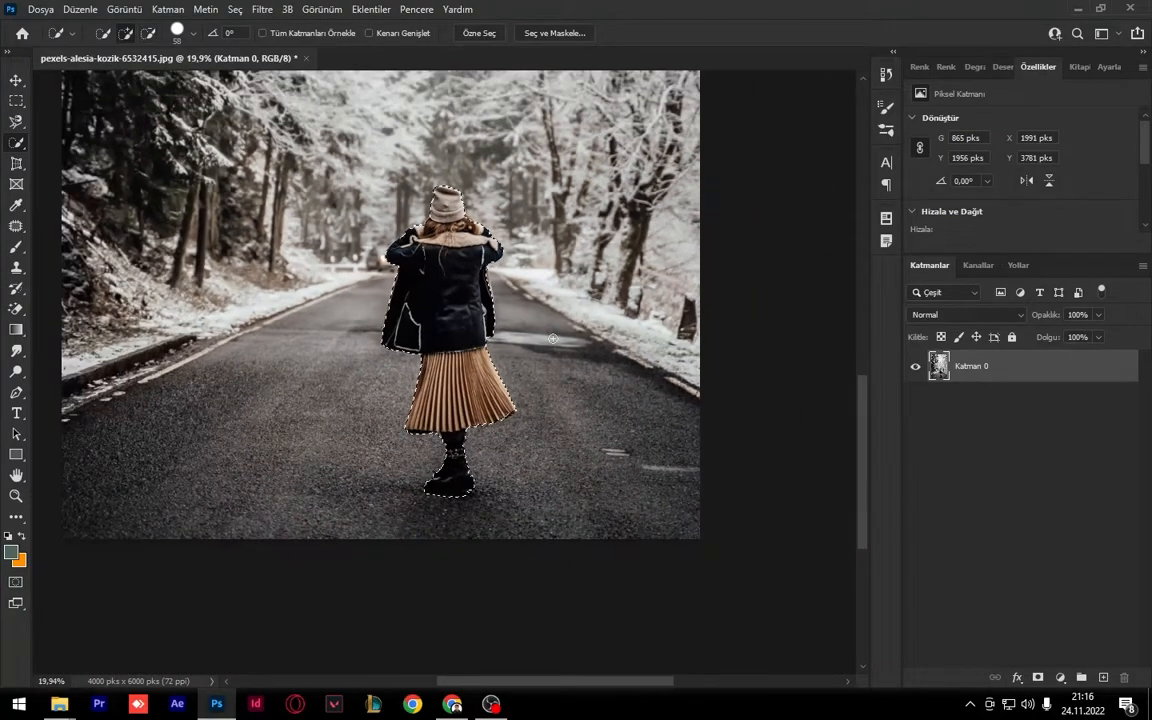
Copy the selected woman onto a new layer and check the cutout by toggling its visibility
{"action": "key", "text": "ctrl+j"}
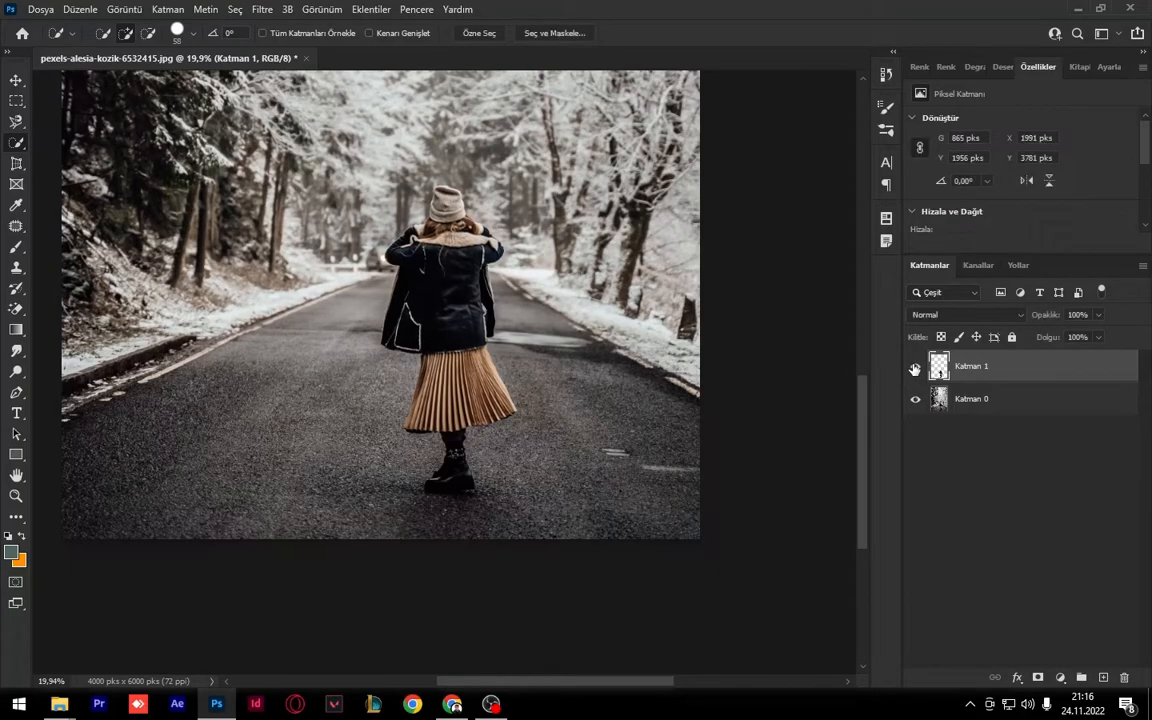
{"action": "scroll", "coordinate": [428, 342], "scroll_direction": "down", "scroll_amount": 1}
{"action": "key", "text": "v"}
{"action": "left_click_drag", "start_coordinate": [508, 350], "coordinate": [512, 454]}
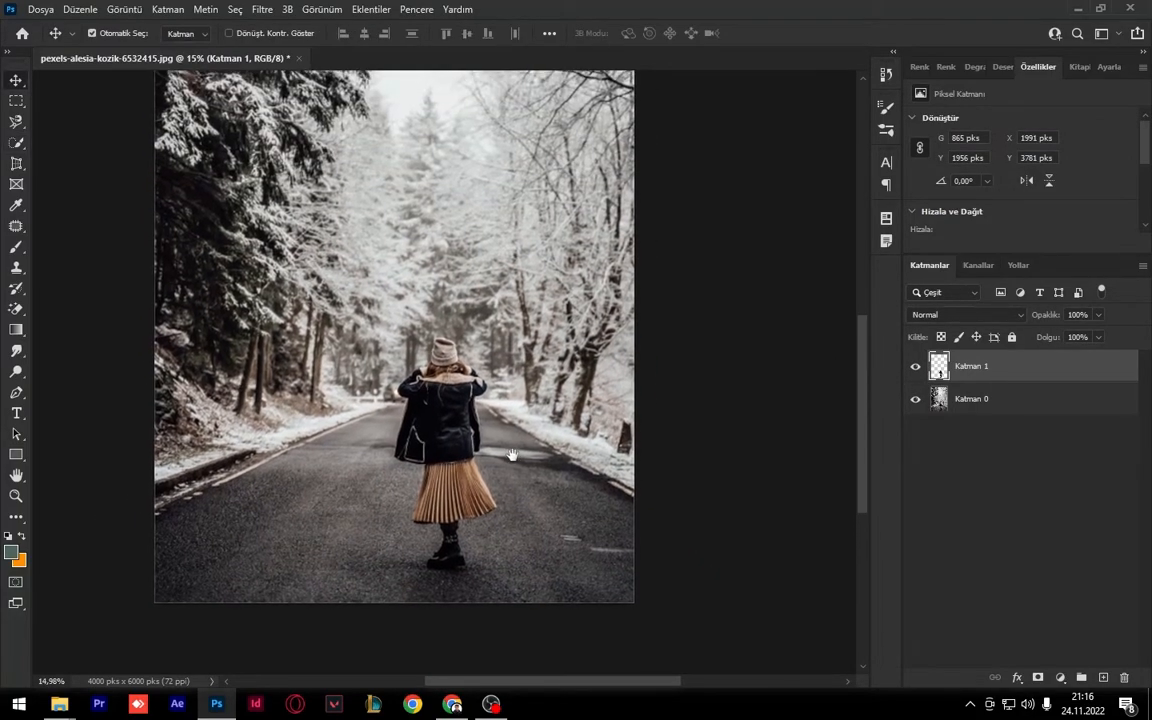
{"action": "left_click", "coordinate": [916, 368]}
{"action": "left_click", "coordinate": [916, 367]}
Open the Gaussian Blur filter for the original photo layer, Katman 0
{"action": "left_click", "coordinate": [993, 402]}
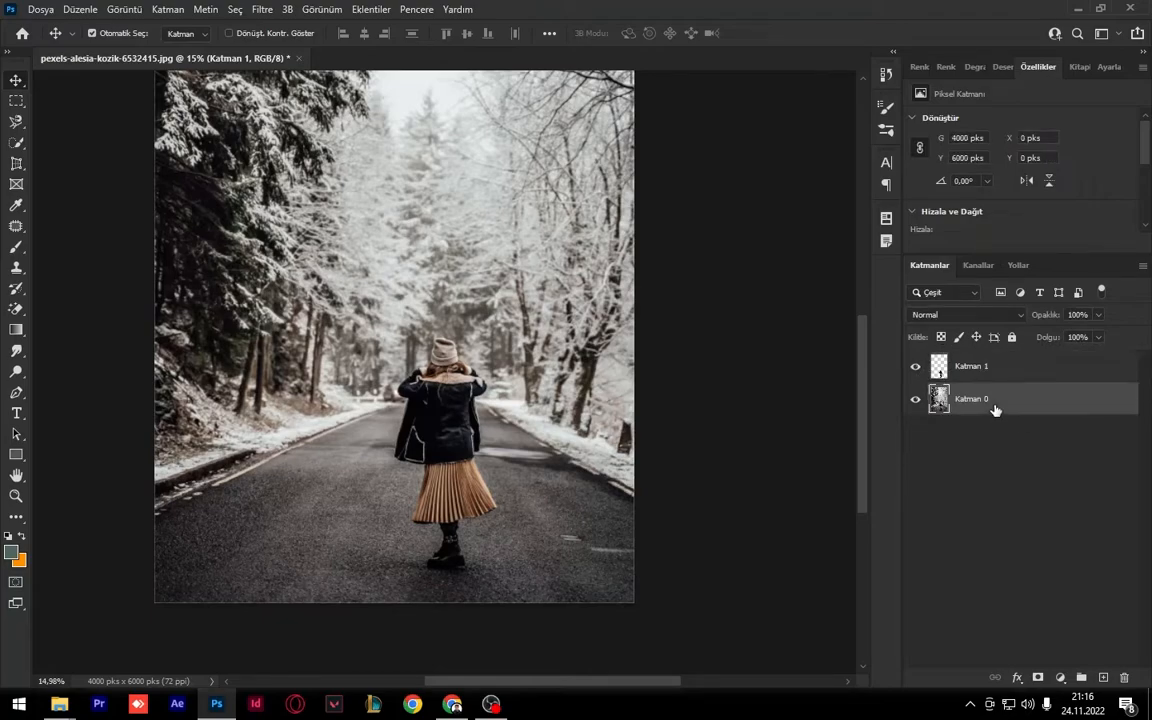
{"action": "left_click", "coordinate": [260, 9]}
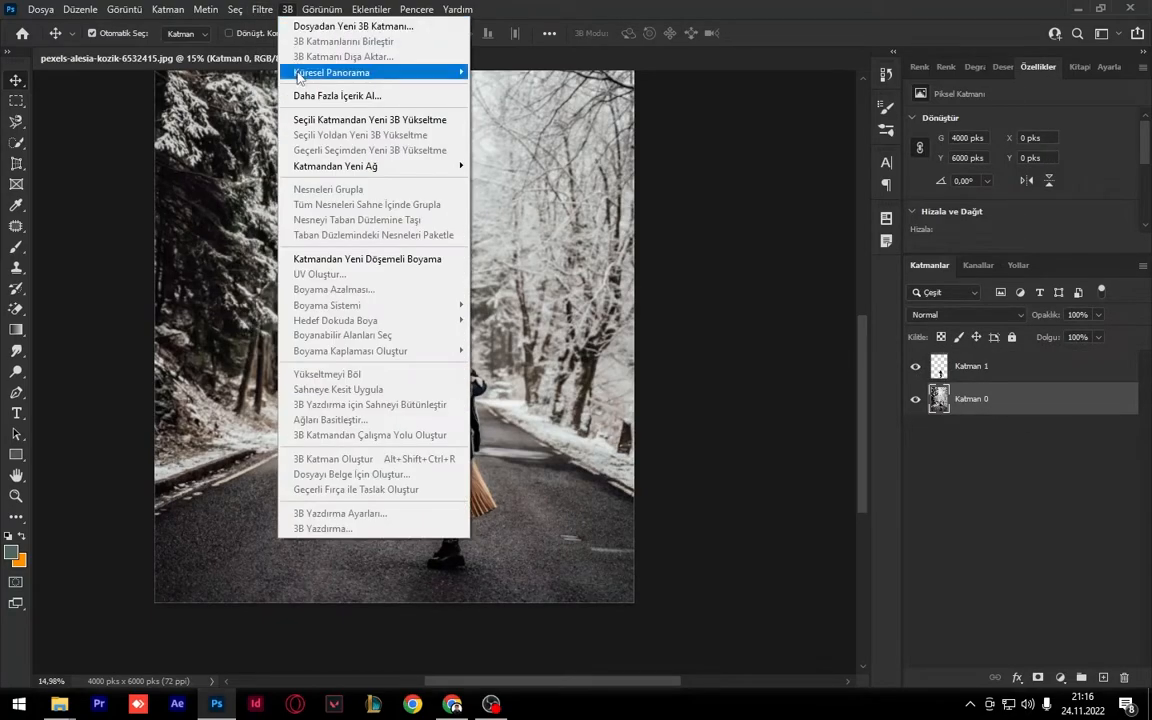
{"action": "mouse_move", "coordinate": [300, 214]}
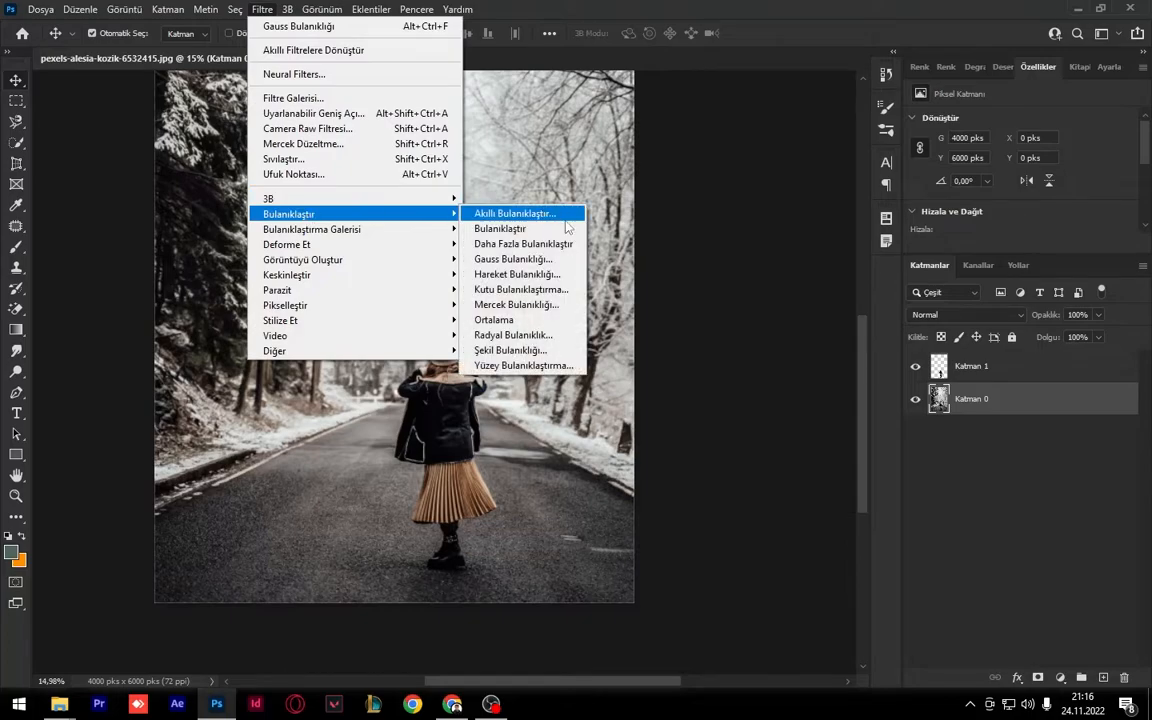
{"action": "left_click", "coordinate": [515, 259]}
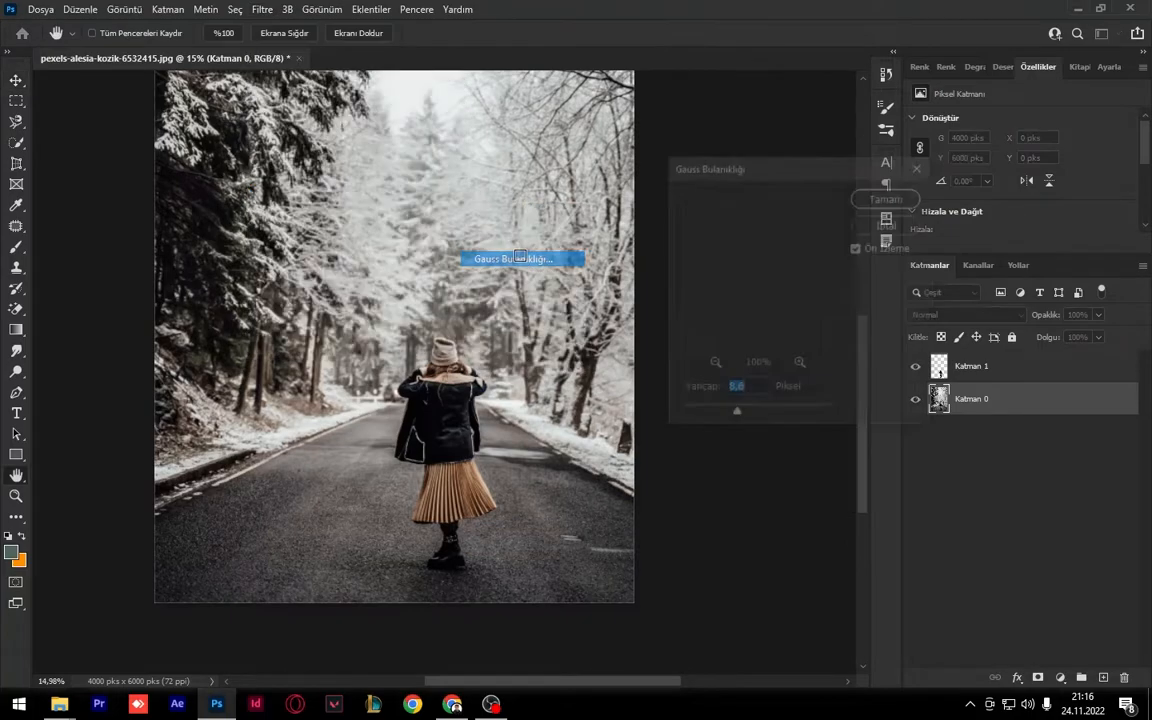
Try Gaussian Blur radii of 0.5 and 1.0 pixels, with the filter preview magnified to 25%
{"action": "left_click_drag", "start_coordinate": [738, 418], "coordinate": [684, 418]}
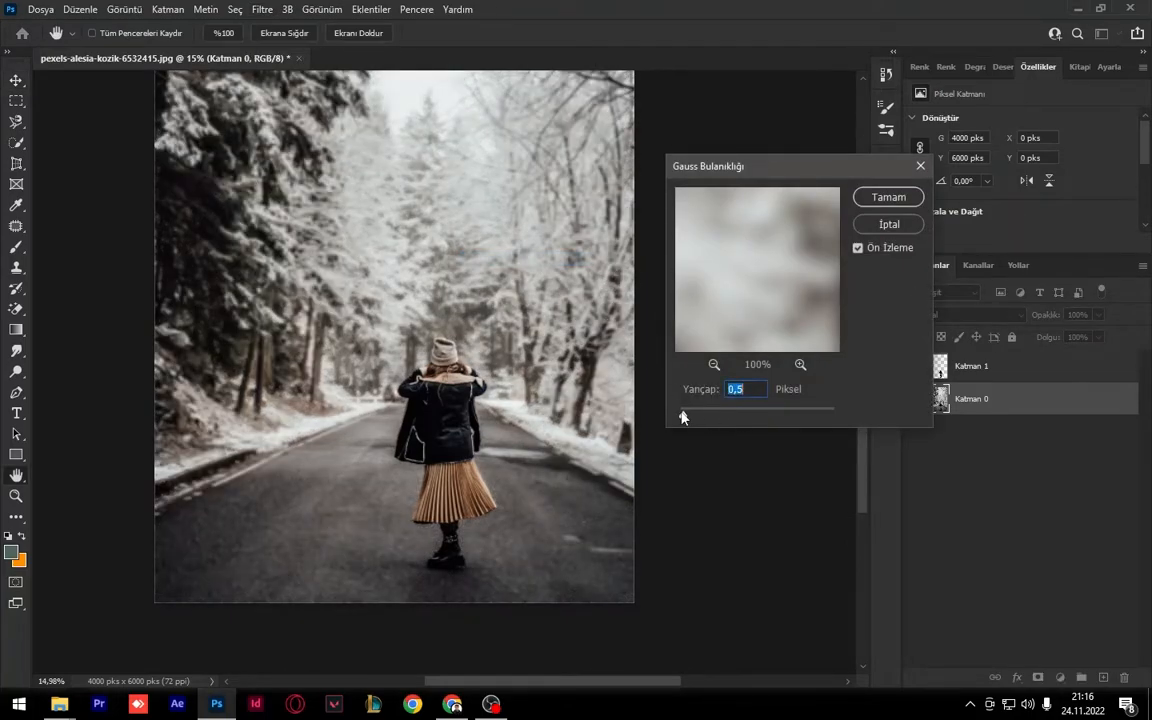
{"action": "left_click", "coordinate": [714, 365]}
{"action": "left_click", "coordinate": [714, 365]}
{"action": "left_click", "coordinate": [714, 365]}
{"action": "key", "text": "Up"}
{"action": "key", "text": "Up"}
{"action": "key", "text": "Up"}
{"action": "key", "text": "Up"}
{"action": "key", "text": "Up"}
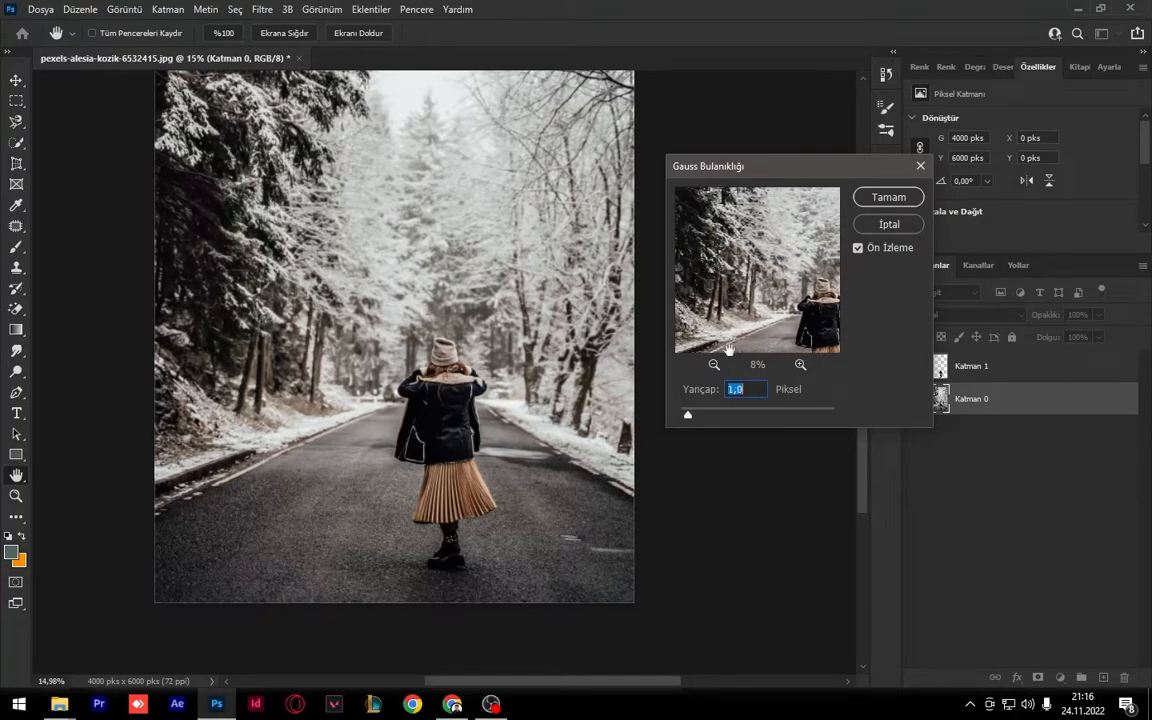
{"action": "left_click", "coordinate": [800, 365]}
{"action": "left_click", "coordinate": [800, 365]}
{"action": "left_click", "coordinate": [800, 365]}
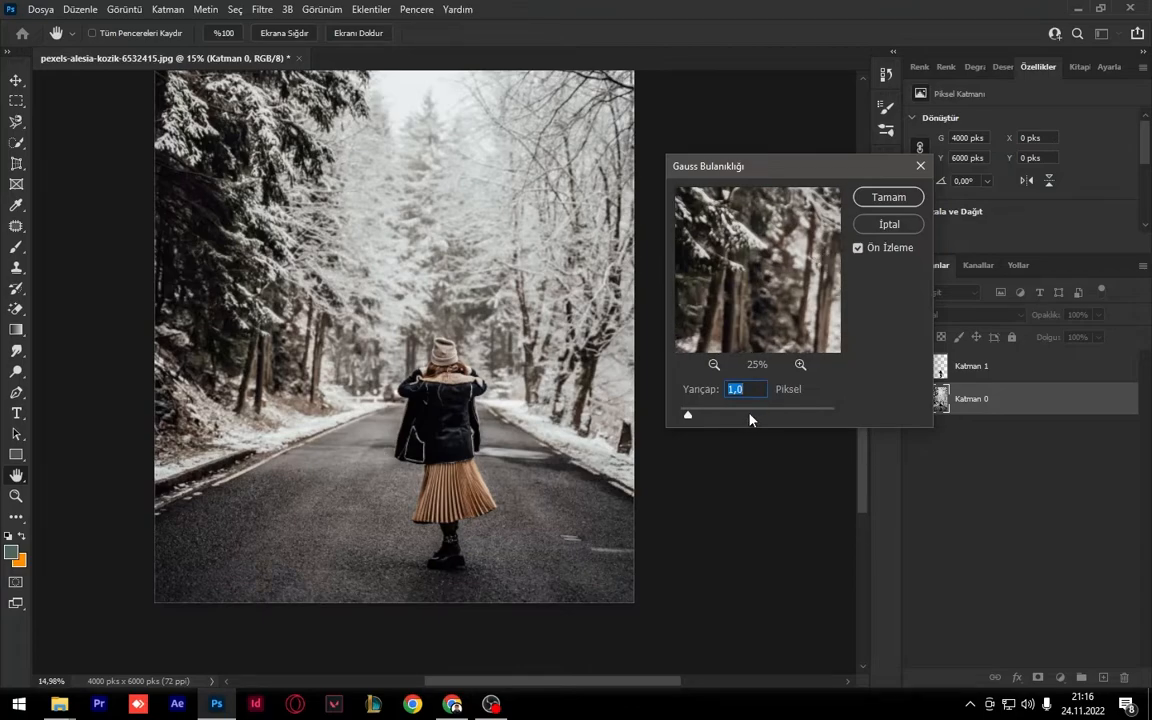
Apply the Gaussian Blur to Katman 0 with a 6.0 pixel radius and inspect the blurred background around the woman
{"action": "left_click_drag", "start_coordinate": [698, 413], "coordinate": [727, 418]}
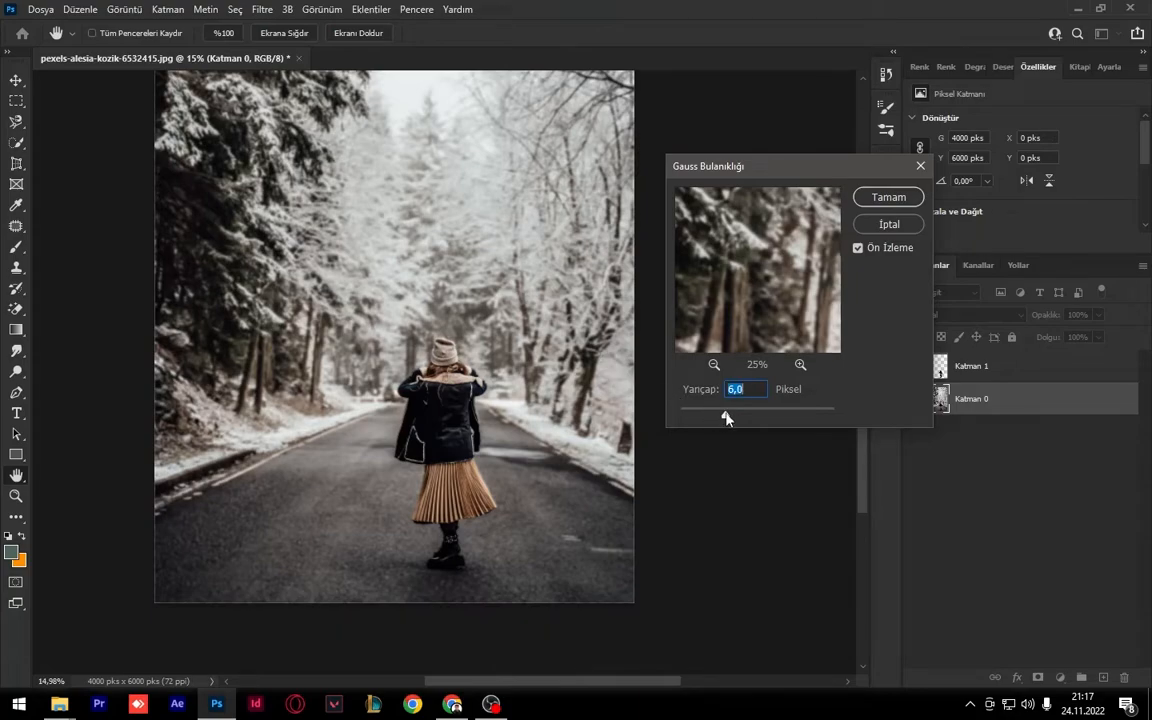
{"action": "left_click", "coordinate": [888, 197]}
{"action": "scroll", "coordinate": [450, 417], "scroll_direction": "up", "scroll_amount": 3}
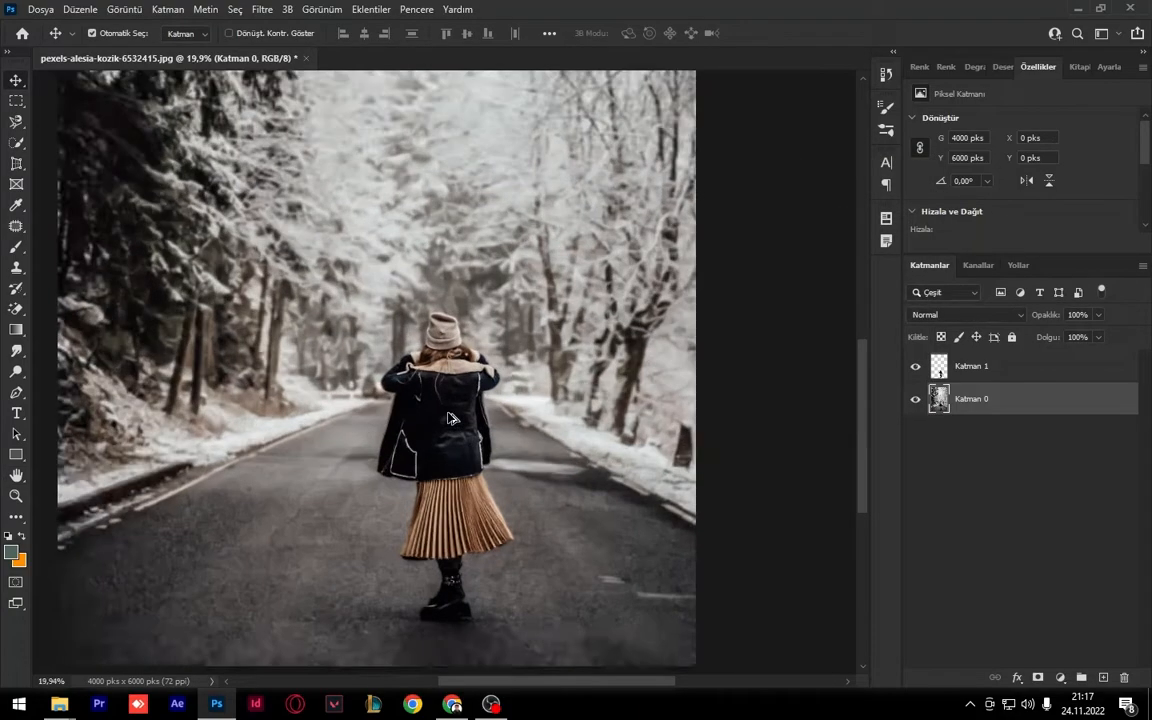
{"action": "scroll", "coordinate": [454, 414], "scroll_direction": "down", "scroll_amount": 4}
{"action": "left_click", "coordinate": [452, 412], "text": "ctrl"}
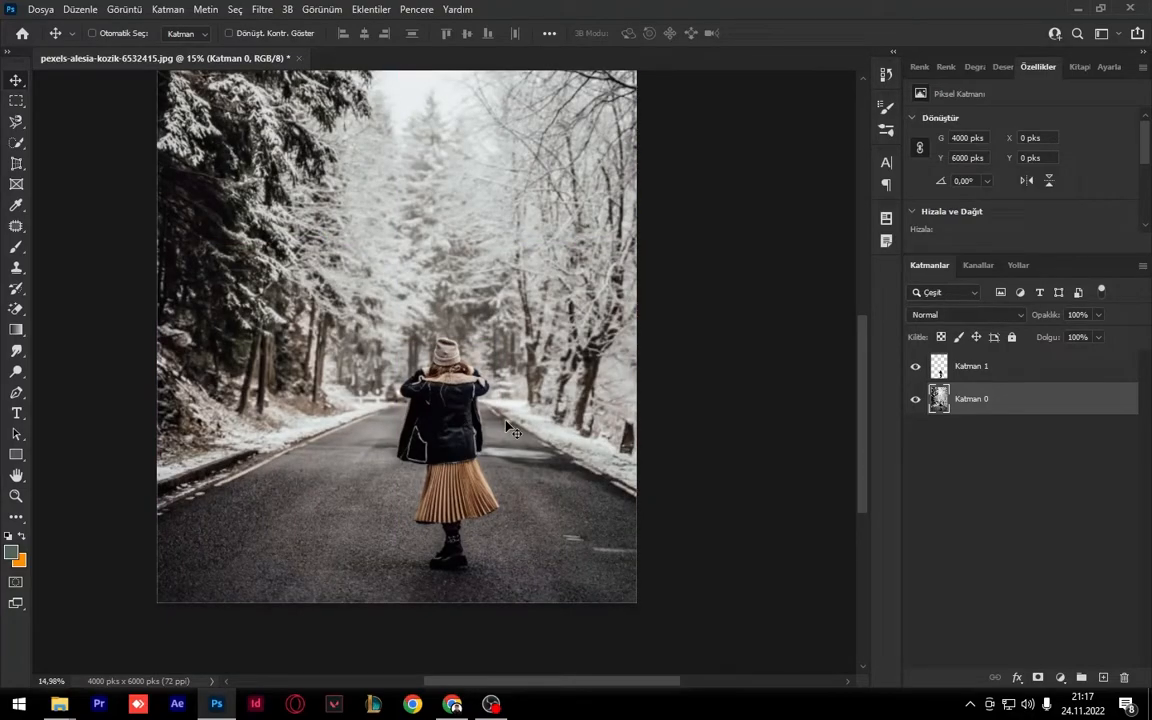
{"action": "scroll", "coordinate": [426, 412], "scroll_direction": "up", "scroll_amount": 8}
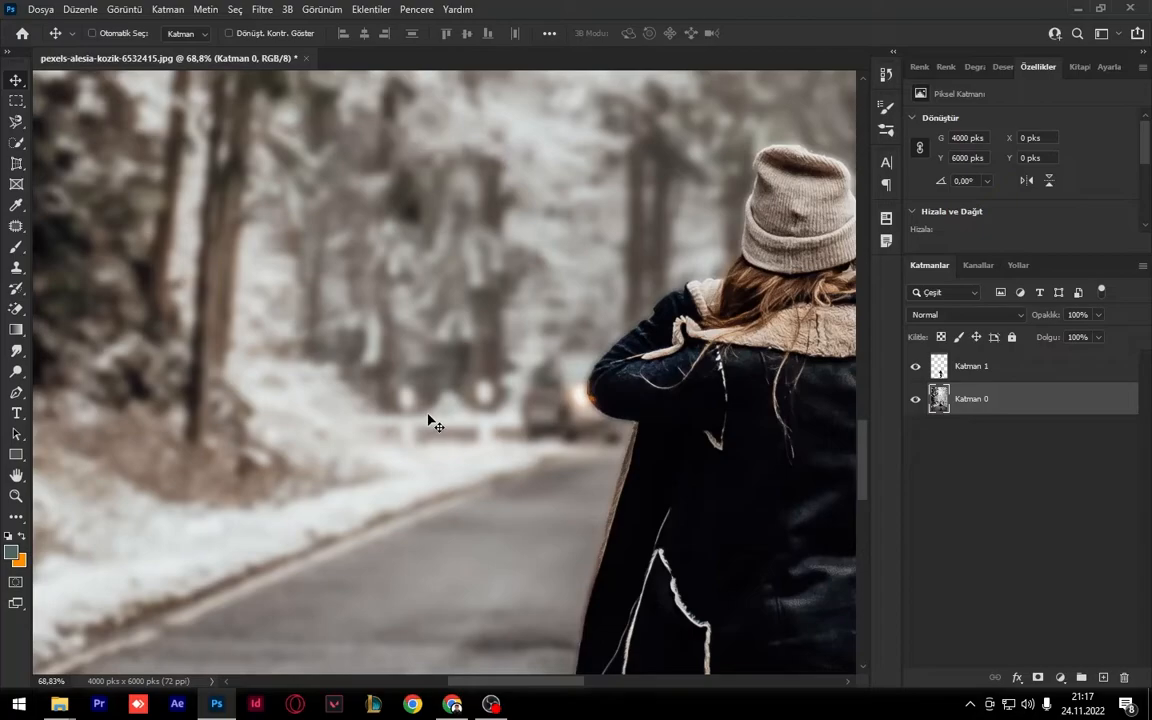
{"action": "scroll", "coordinate": [434, 400], "scroll_direction": "down", "scroll_amount": 4}
{"action": "scroll", "coordinate": [428, 352], "scroll_direction": "down", "scroll_amount": 4}
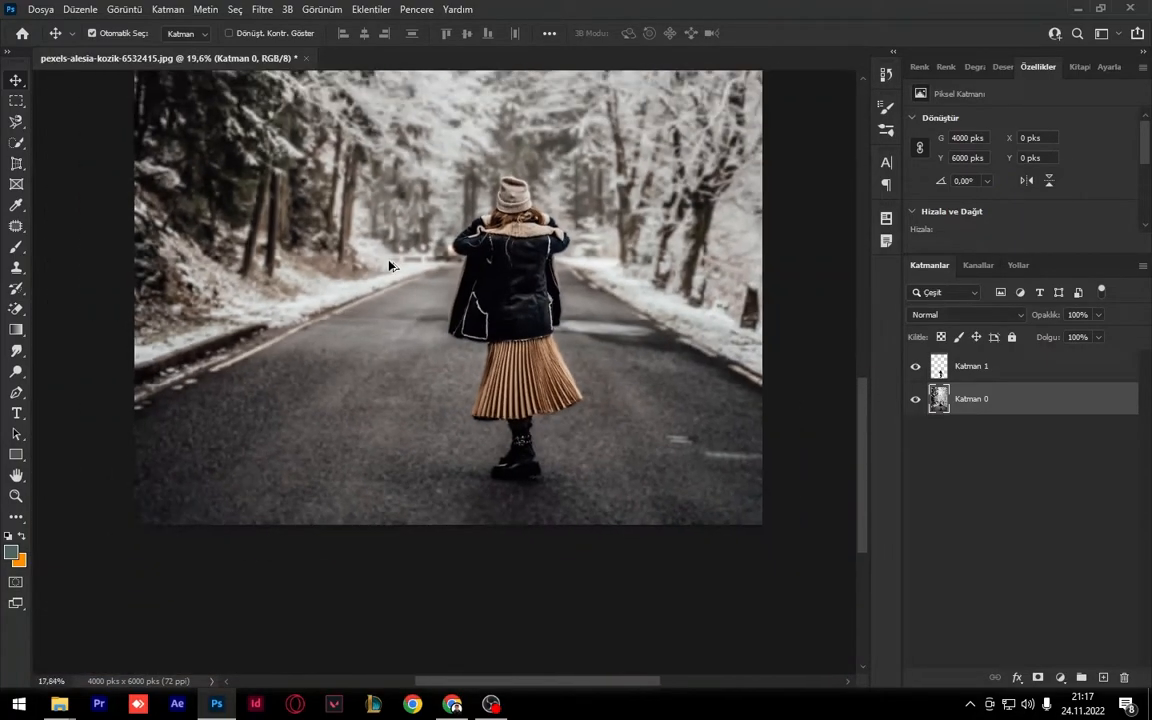
{"action": "scroll", "coordinate": [428, 341], "scroll_direction": "down", "scroll_amount": 2}
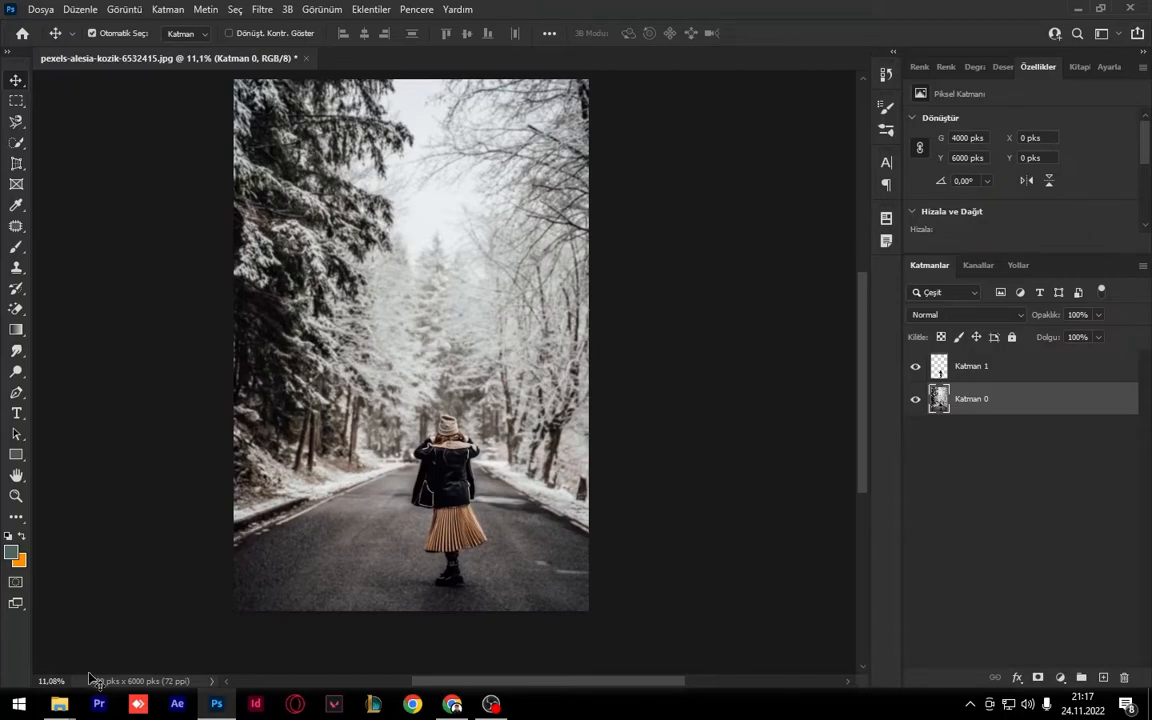
Open the photo of the couple at a picnic from the FLU folder as a separate document and unlock its background layer
{"action": "mouse_move", "coordinate": [59, 704]}
{"action": "left_click", "coordinate": [230, 635]}
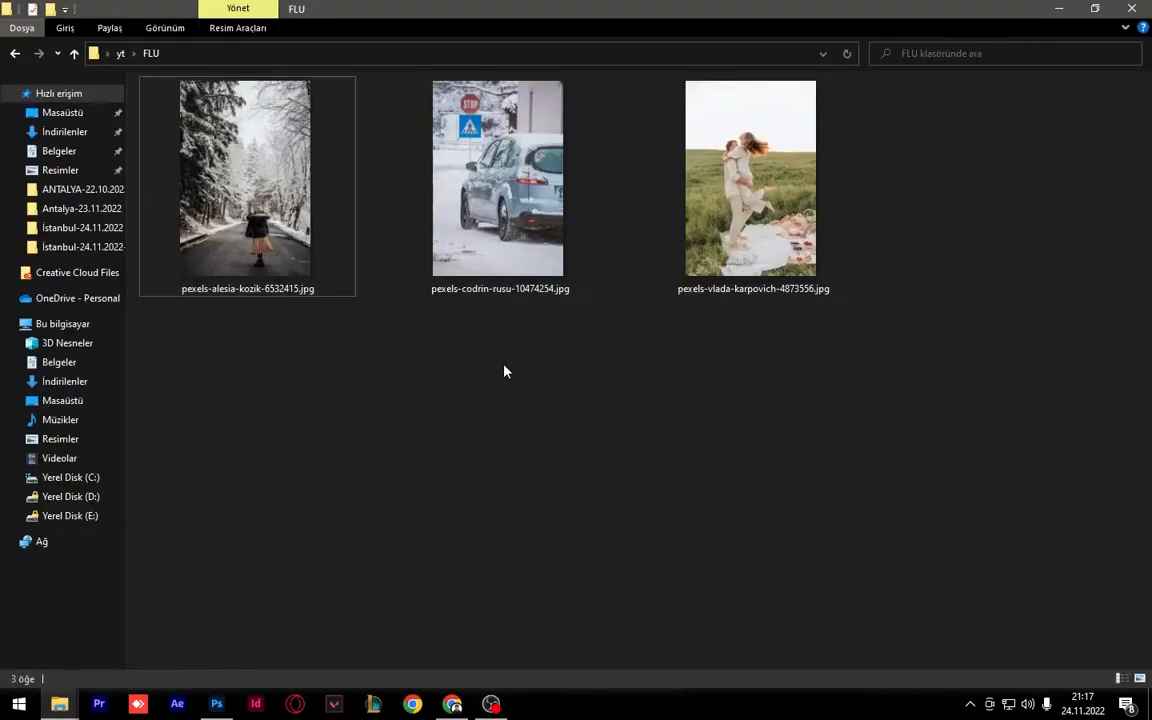
{"action": "left_click_drag", "start_coordinate": [650, 184], "coordinate": [425, 48]}
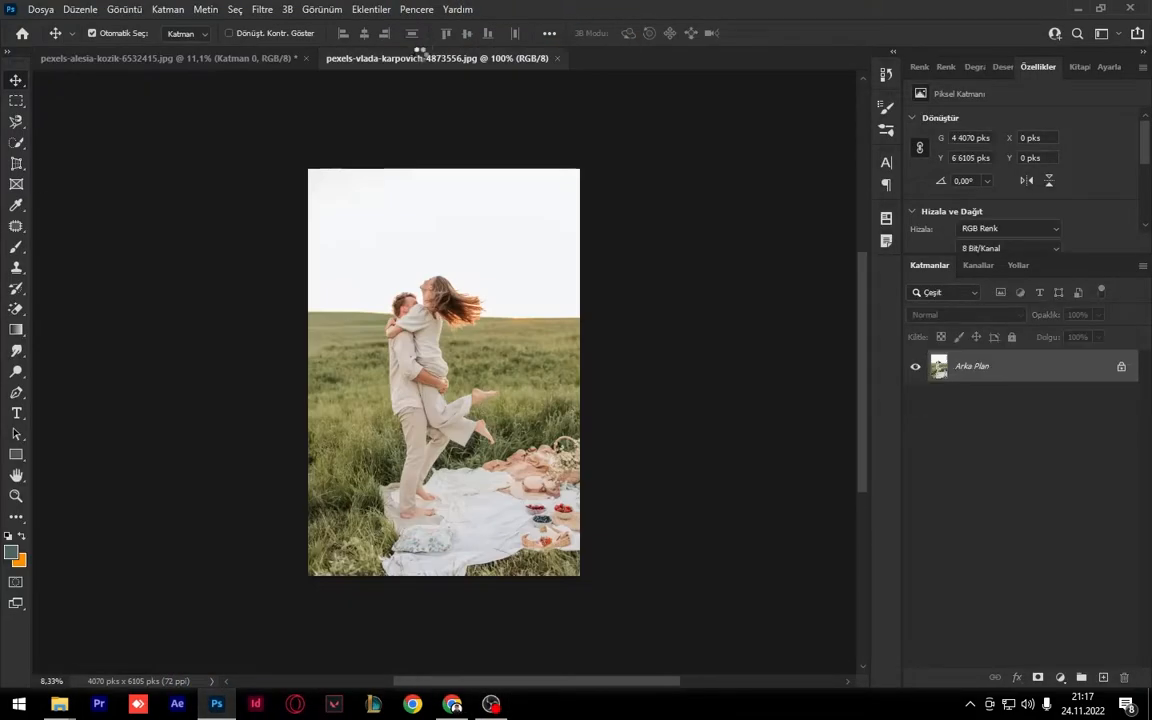
{"action": "left_click", "coordinate": [1121, 367]}
{"action": "key", "text": "ctrl+plus"}
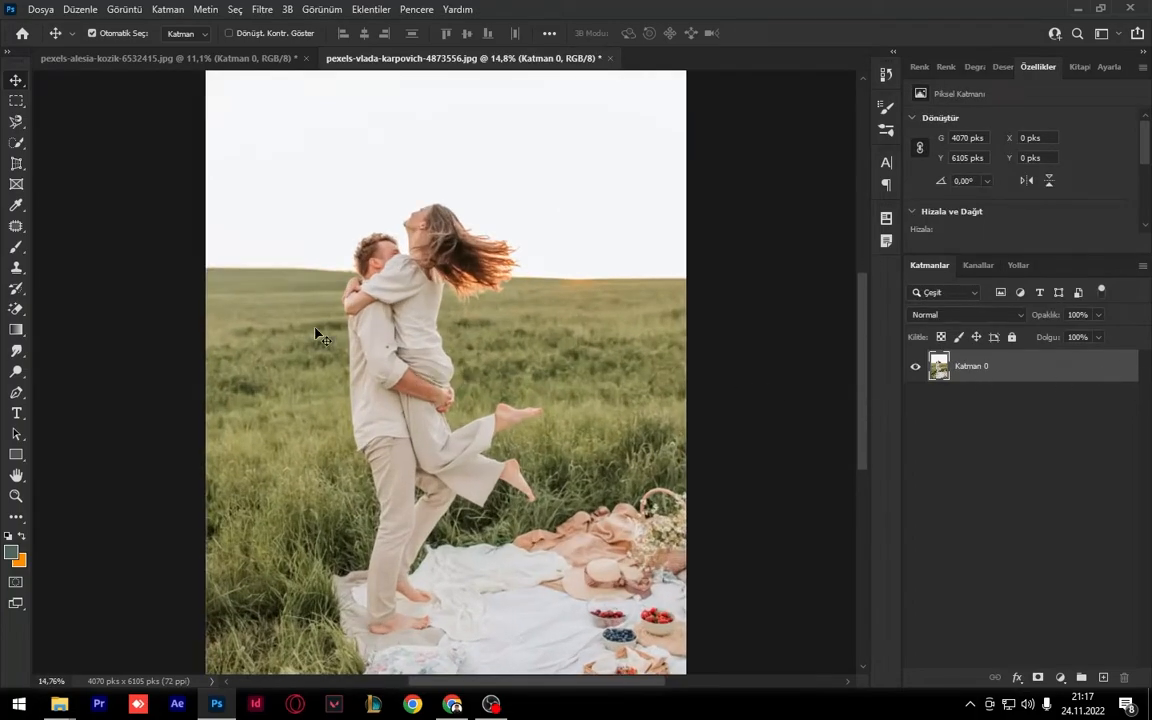
Select the embracing couple with the Object Selection tool and copy them onto a new layer, checking the cutout on its own
{"action": "right_click", "coordinate": [14, 144]}
{"action": "left_click", "coordinate": [82, 145]}
{"action": "scroll", "coordinate": [288, 221], "scroll_direction": "down", "scroll_amount": 5}
{"action": "left_click_drag", "start_coordinate": [307, 190], "coordinate": [447, 483]}
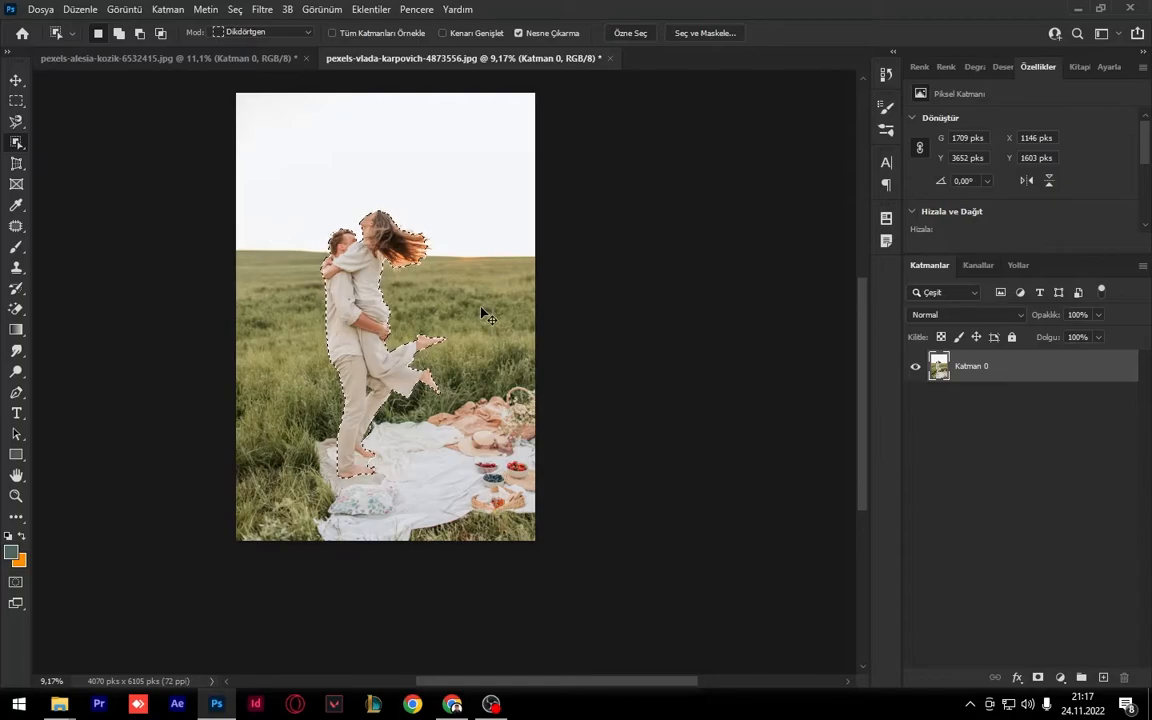
{"action": "key", "text": "ctrl+j"}
{"action": "left_click", "coordinate": [915, 399]}
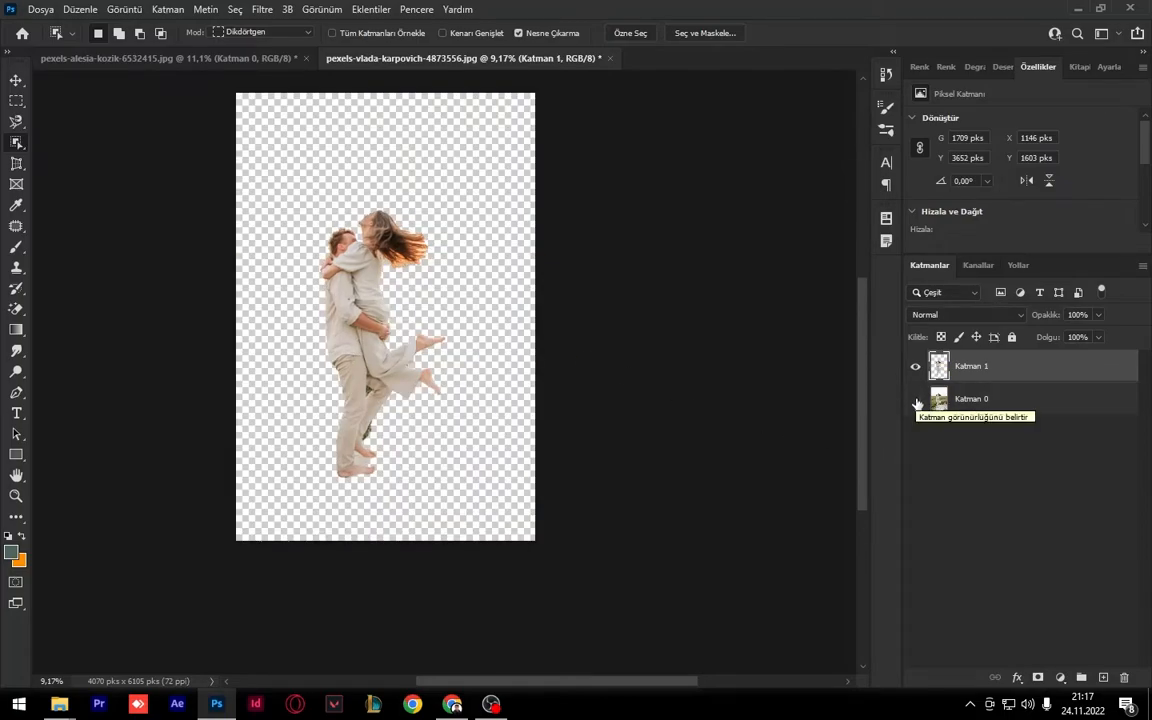
{"action": "left_click", "coordinate": [915, 400]}
{"action": "key", "text": "v"}
Apply a Gaussian Blur with a 9.6 pixel radius to Katman 0, the original photo behind the couple
{"action": "left_click", "coordinate": [1012, 400]}
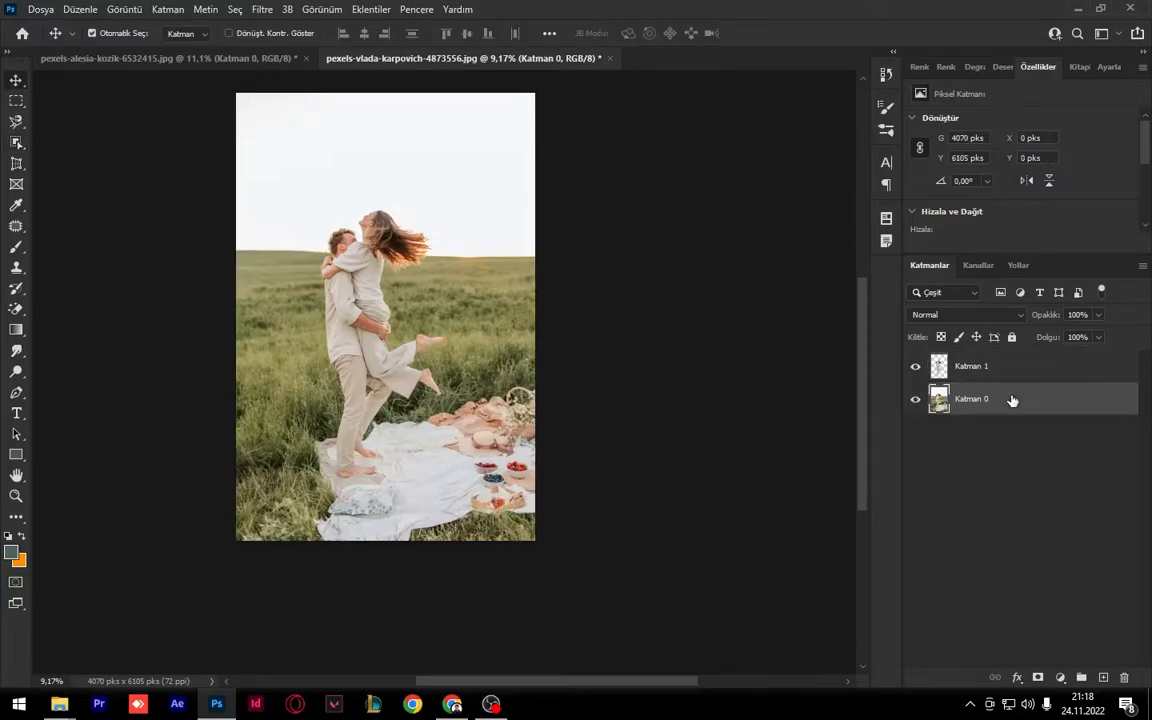
{"action": "left_click", "coordinate": [262, 9]}
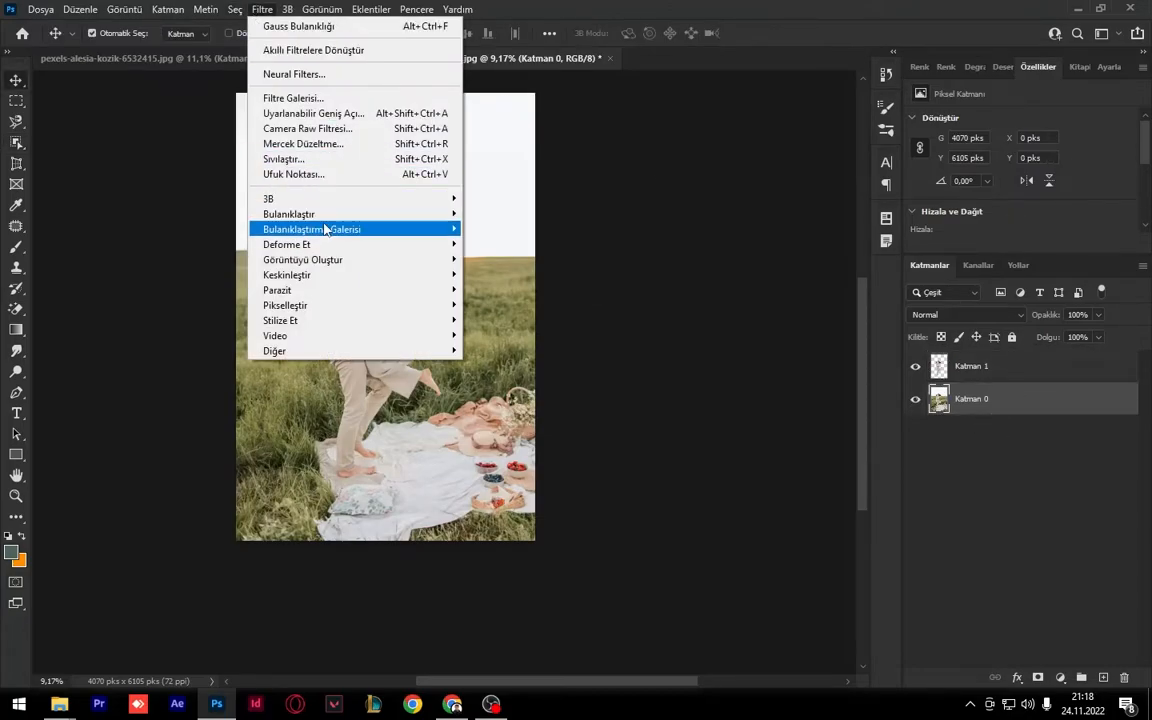
{"action": "mouse_move", "coordinate": [295, 213]}
{"action": "left_click", "coordinate": [530, 260]}
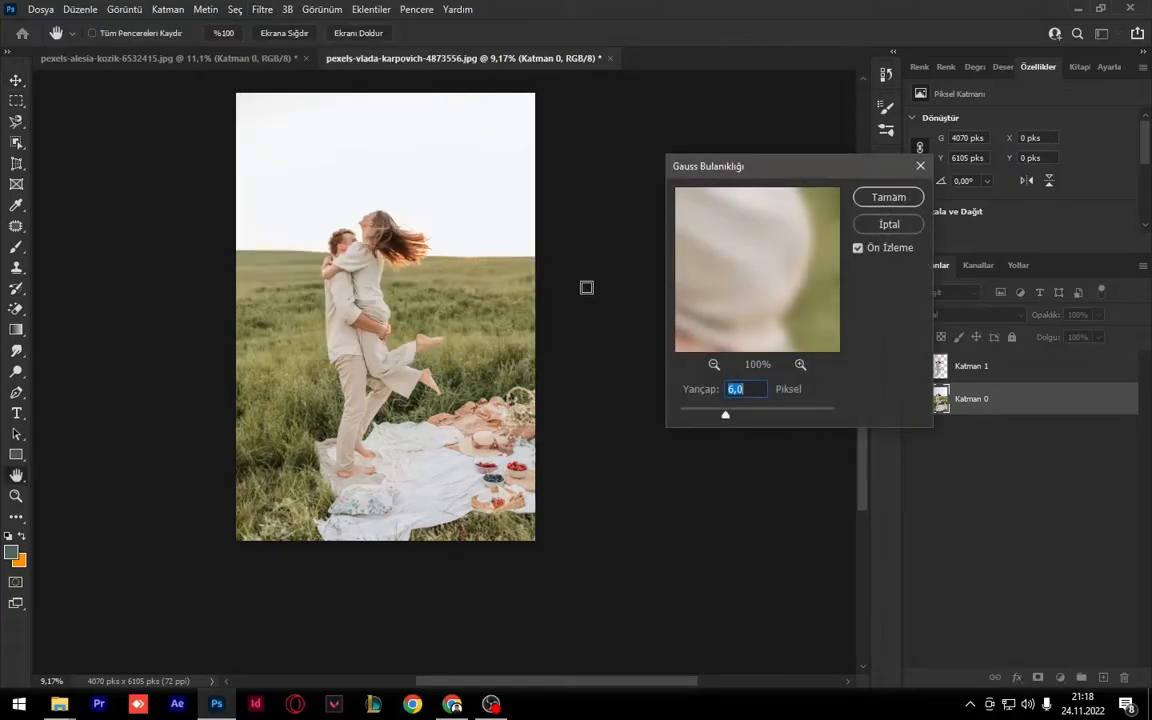
{"action": "mouse_move", "coordinate": [748, 422]}
{"action": "left_mouse_down"}
{"action": "mouse_move", "coordinate": [797, 424]}
{"action": "mouse_move", "coordinate": [730, 415]}
{"action": "mouse_move", "coordinate": [741, 416]}
{"action": "left_mouse_up"}
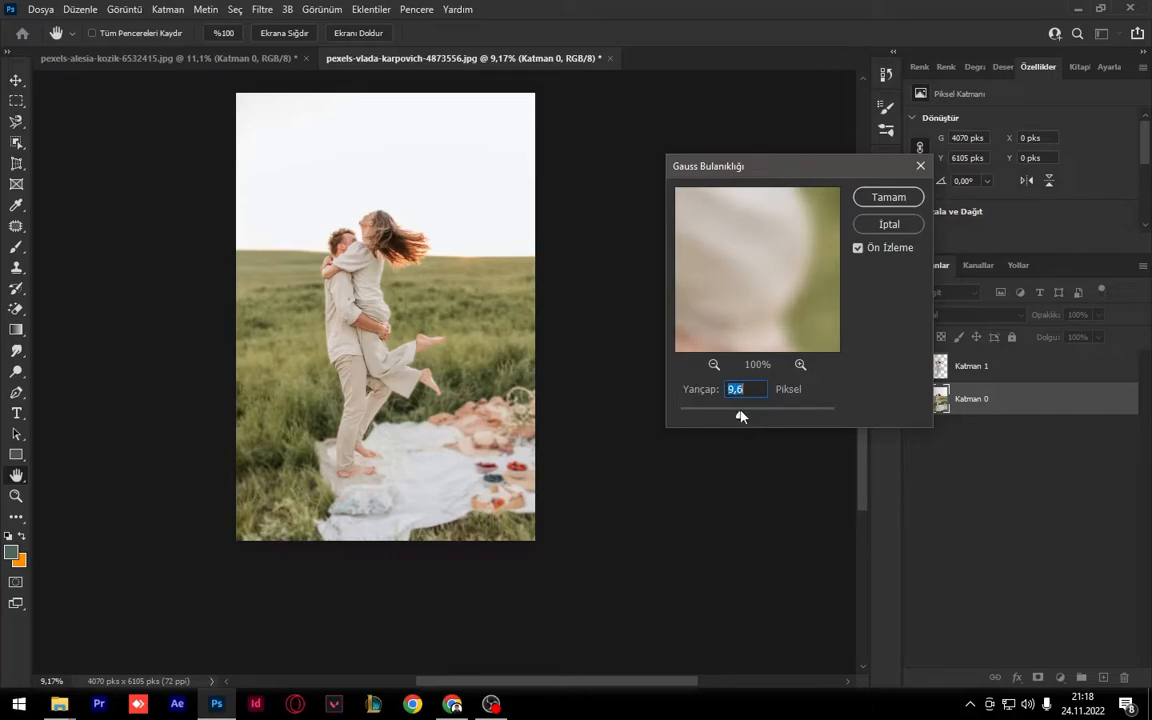
{"action": "left_click", "coordinate": [886, 197]}
Compare the grass around the couple with and without the blur by undoing and redoing the filter while magnified
{"action": "key", "text": "v"}
{"action": "scroll", "coordinate": [442, 342], "scroll_direction": "up", "scroll_amount": 6}
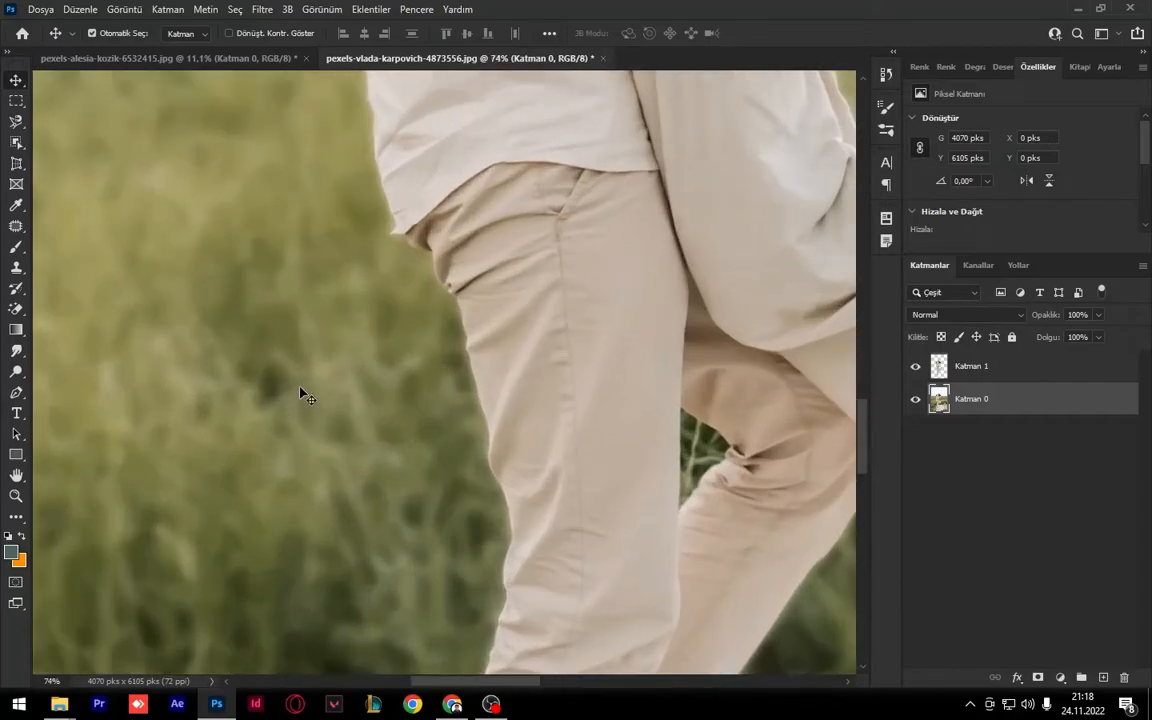
{"action": "key", "text": "ctrl+z"}
{"action": "key", "text": "ctrl+shift+z"}
{"action": "key", "text": "ctrl+z"}
{"action": "key", "text": "ctrl+shift+z"}
{"action": "left_click_drag", "start_coordinate": [231, 476], "coordinate": [626, 392]}
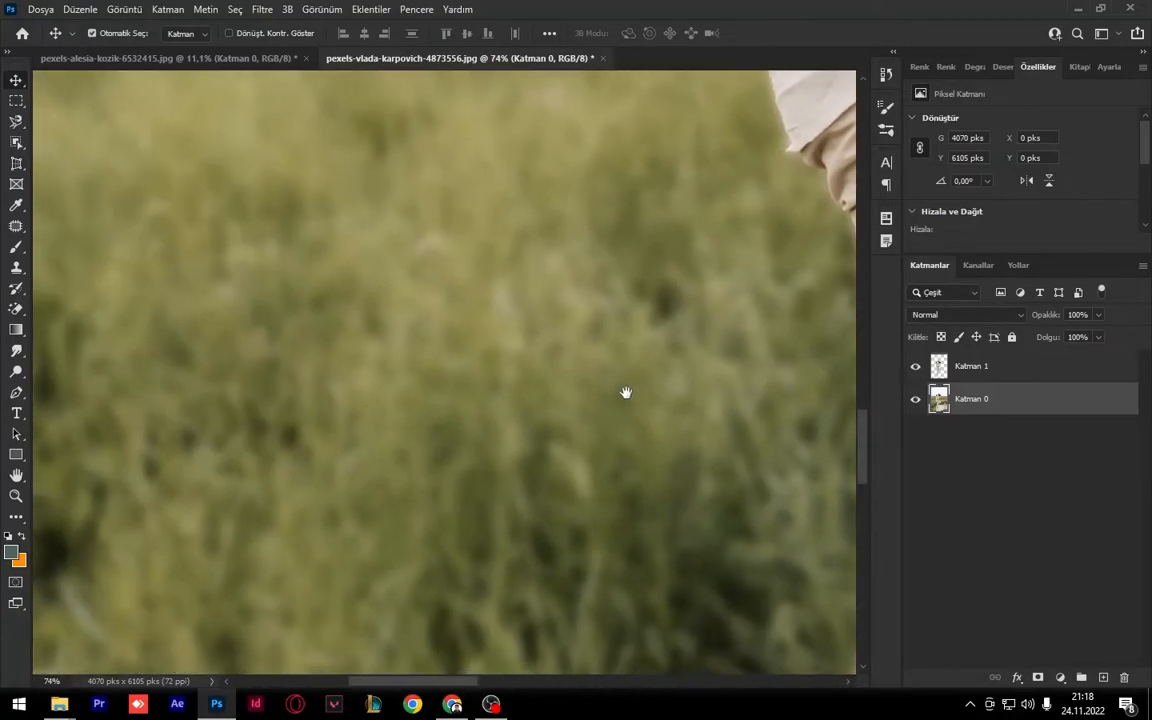
{"action": "key", "text": "ctrl+z"}
{"action": "scroll", "coordinate": [414, 312], "scroll_direction": "down", "scroll_amount": 6}
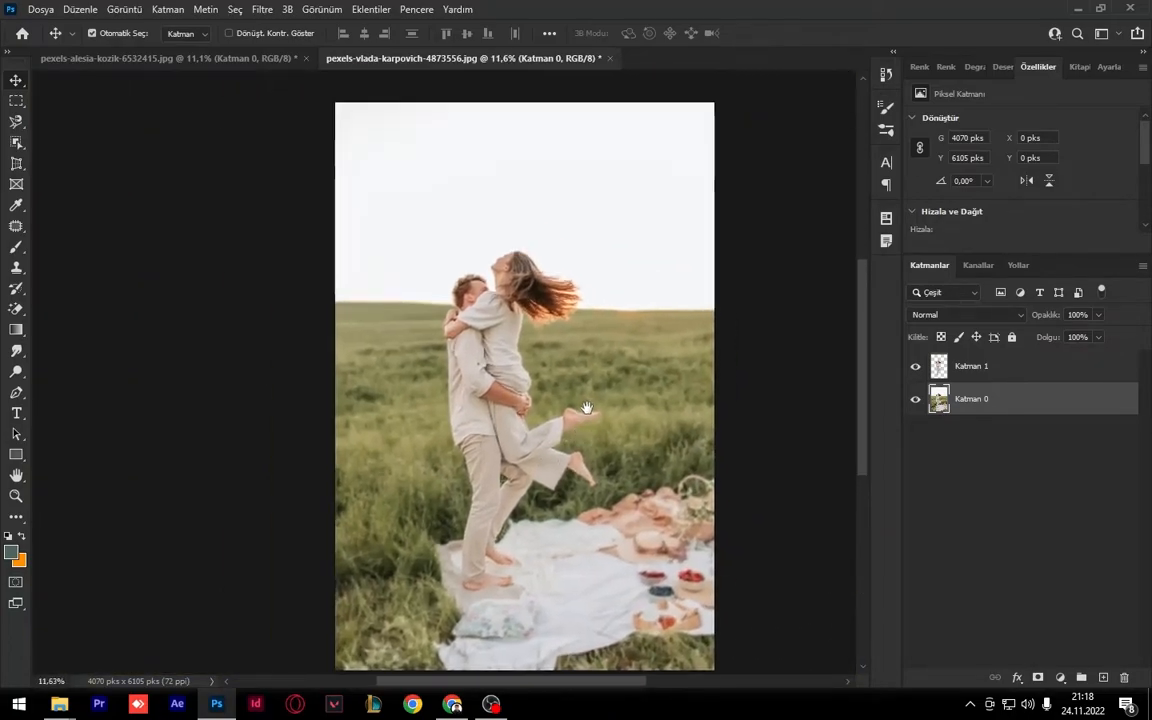
{"action": "scroll", "coordinate": [584, 390], "scroll_direction": "down", "scroll_amount": 1}
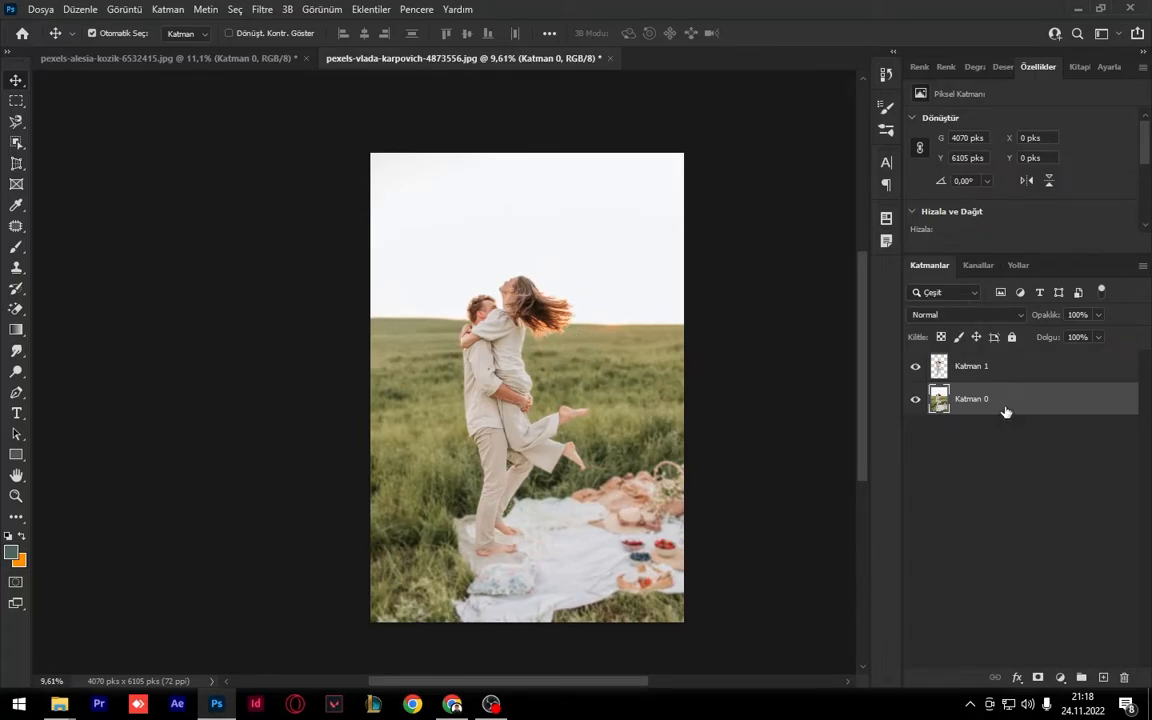
Add the white text LOVE on a new layer between the couple cutout and the background, and enlarge its font size
{"action": "left_click", "coordinate": [1103, 678]}
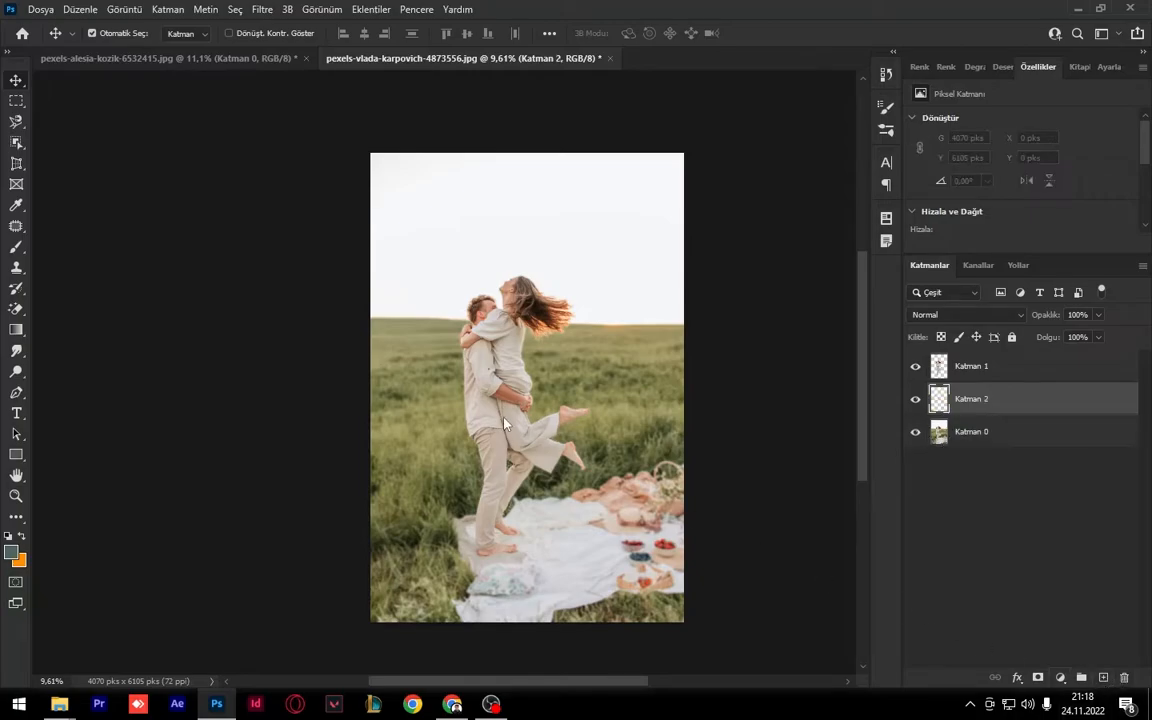
{"action": "key", "text": "t"}
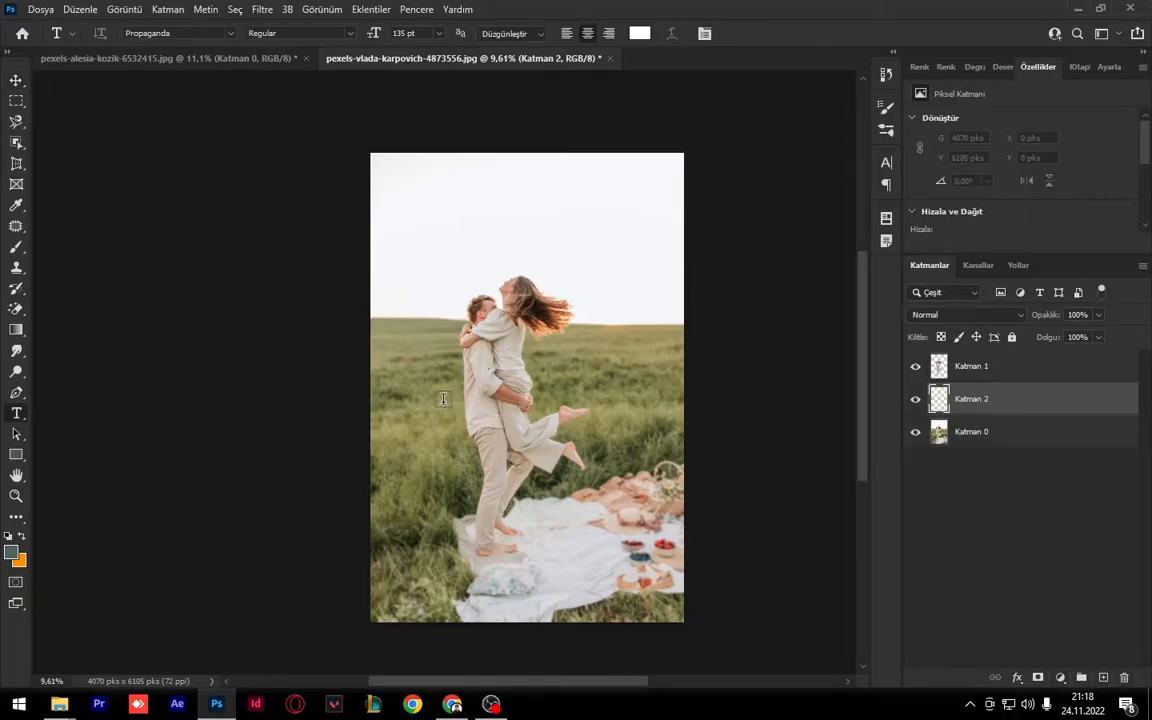
{"action": "left_click", "coordinate": [443, 399]}
{"action": "type", "text": "LS"}
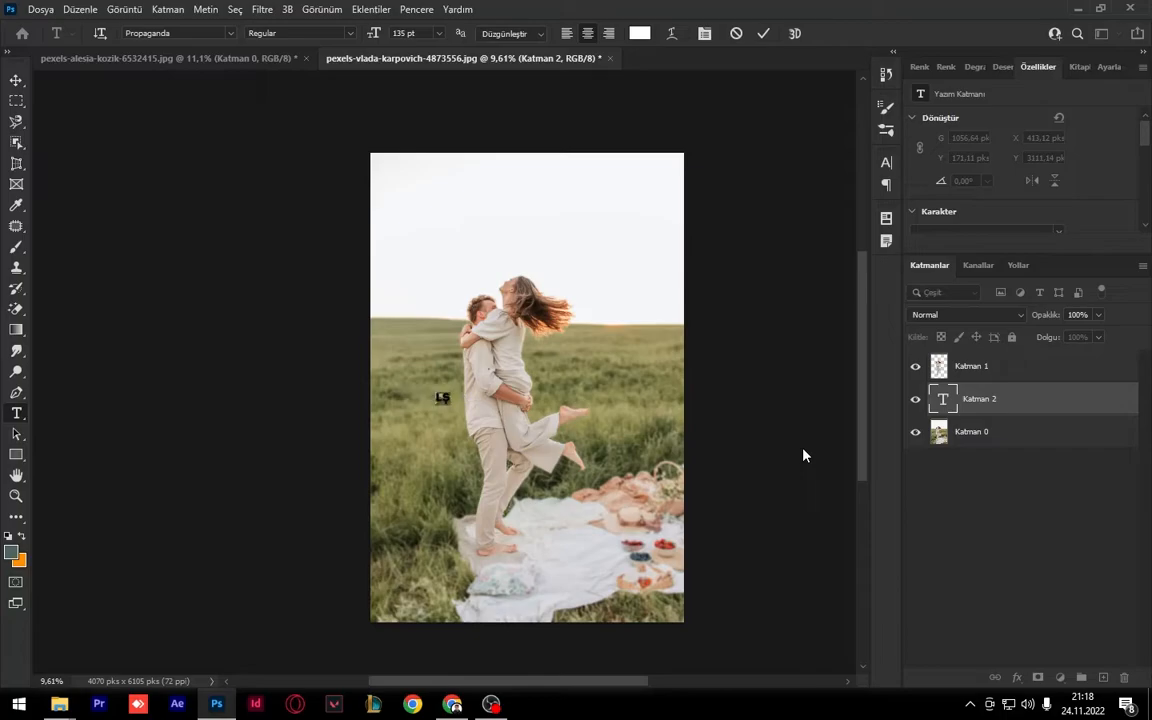
{"action": "key", "text": "ctrl+a"}
{"action": "left_click_drag", "start_coordinate": [378, 35], "coordinate": [18, 75]}
{"action": "left_click", "coordinate": [18, 77]}
Scale the LOVE text to about 213% and center it horizontally in the photo behind the couple
{"action": "key", "text": "ctrl+t"}
{"action": "left_click_drag", "start_coordinate": [499, 372], "coordinate": [545, 402]}
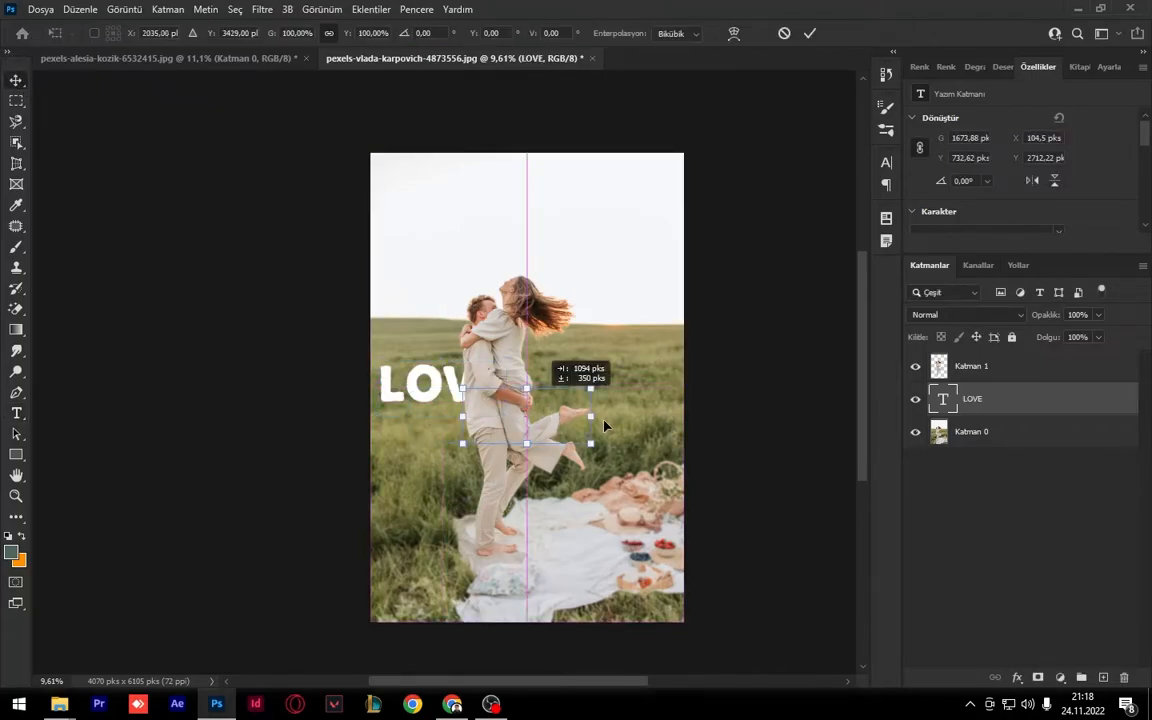
{"action": "left_click_drag", "start_coordinate": [656, 412], "coordinate": [663, 408]}
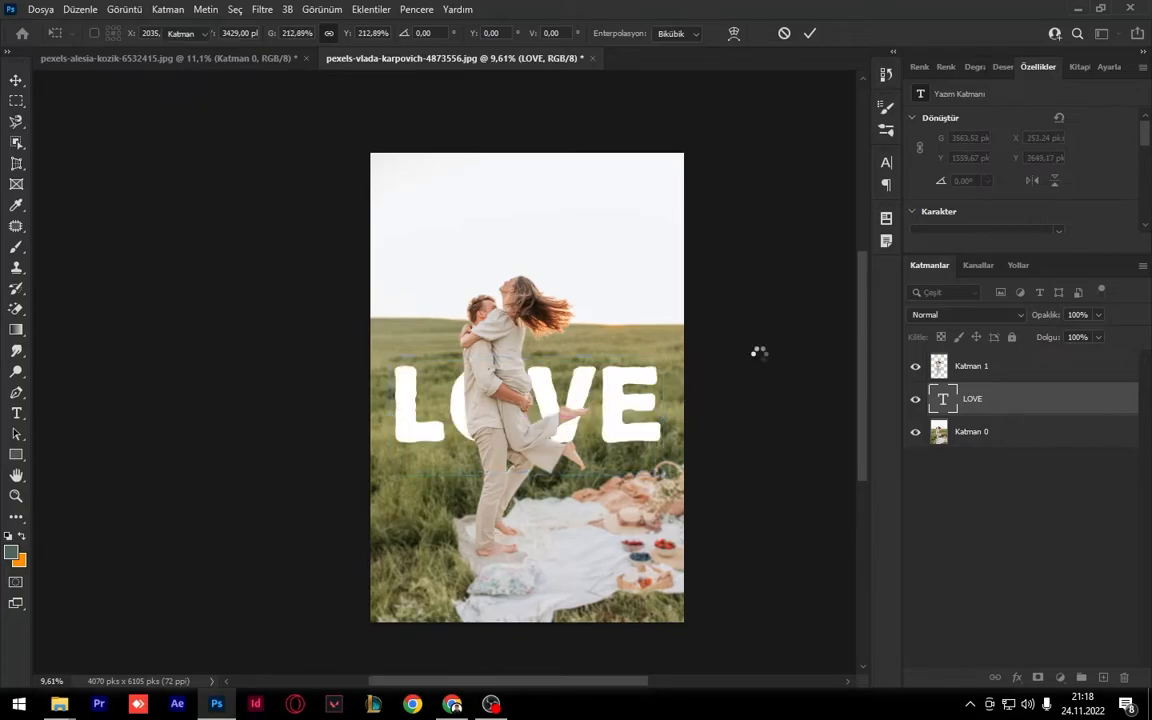
{"action": "key", "text": "Return"}
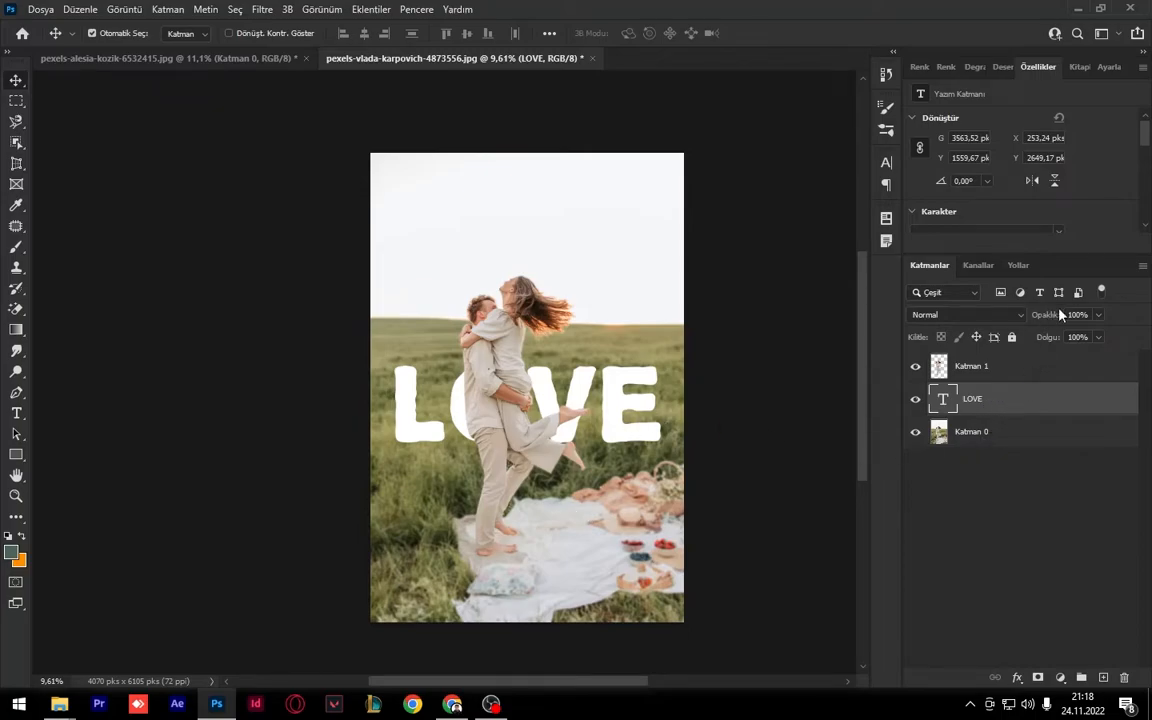
Set the LOVE layer's fill to 0% and give it a 65 px stroke in white (ffffff)
{"action": "left_click", "coordinate": [1100, 338]}
{"action": "left_click", "coordinate": [1034, 413]}
{"action": "double_click", "coordinate": [1015, 415]}
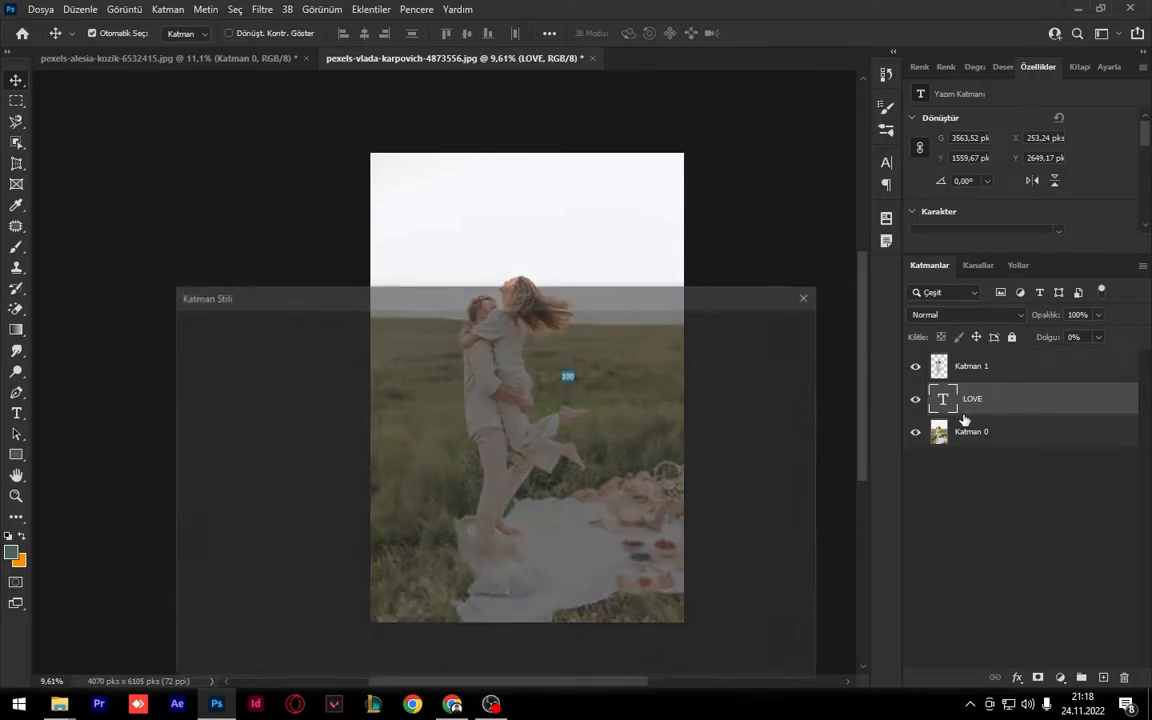
{"action": "left_click", "coordinate": [208, 433]}
{"action": "mouse_move", "coordinate": [383, 271]}
{"action": "left_mouse_down"}
{"action": "mouse_move", "coordinate": [710, 309]}
{"action": "mouse_move", "coordinate": [437, 244]}
{"action": "mouse_move", "coordinate": [432, 294]}
{"action": "mouse_move", "coordinate": [880, 205]}
{"action": "mouse_move", "coordinate": [880, 150]}
{"action": "mouse_move", "coordinate": [960, 90]}
{"action": "mouse_move", "coordinate": [907, 77]}
{"action": "left_mouse_up"}
{"action": "left_click_drag", "start_coordinate": [939, 127], "coordinate": [957, 127]}
{"action": "type", "text": "ffffff"}
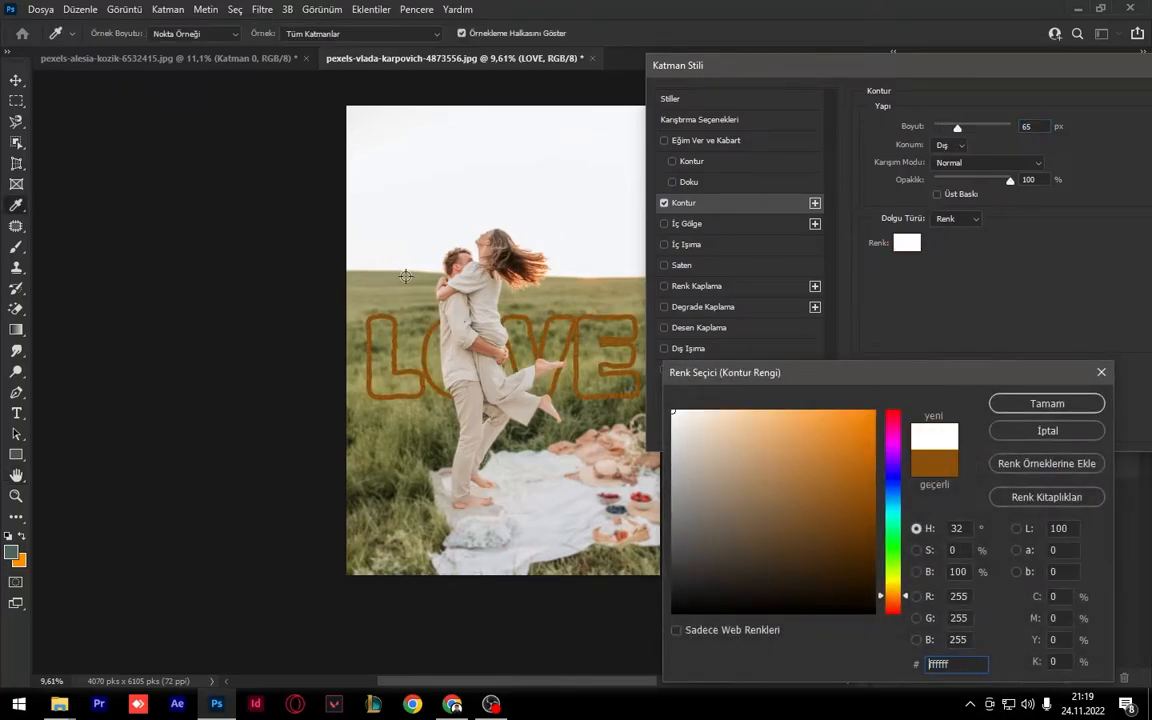
{"action": "left_click", "coordinate": [1045, 404]}
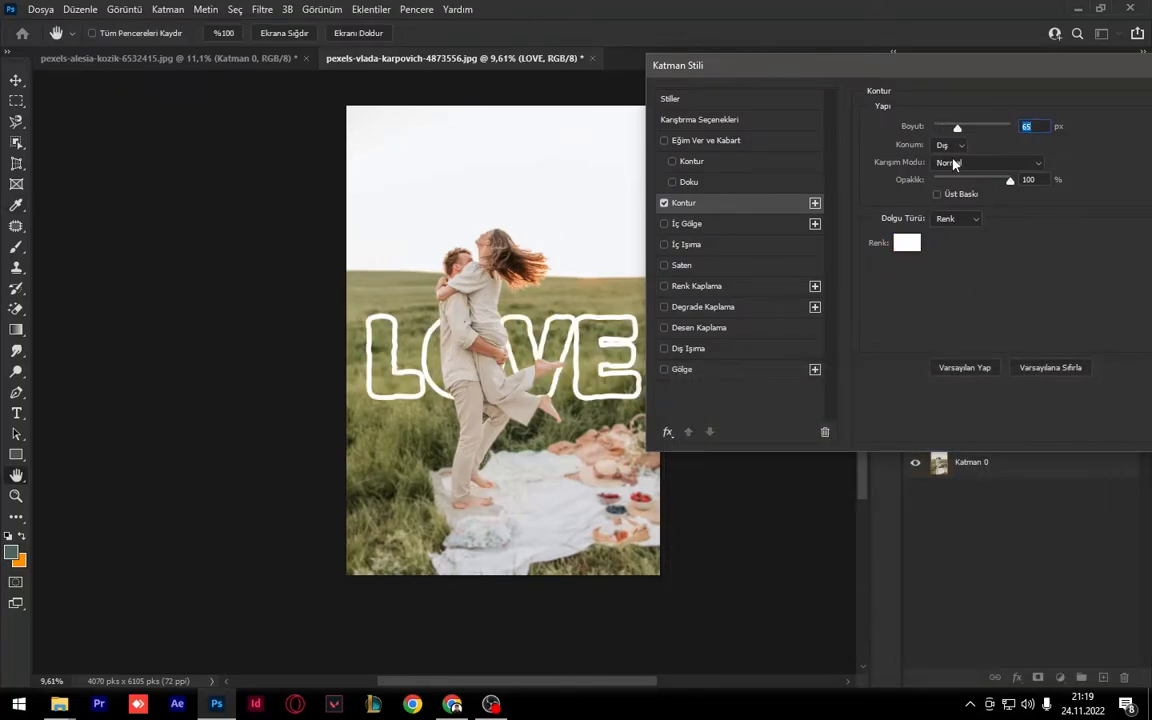
Set the stroke position to Orta (center), make the stroke thinner and apply the layer style
{"action": "left_click", "coordinate": [950, 145]}
{"action": "left_click", "coordinate": [948, 182]}
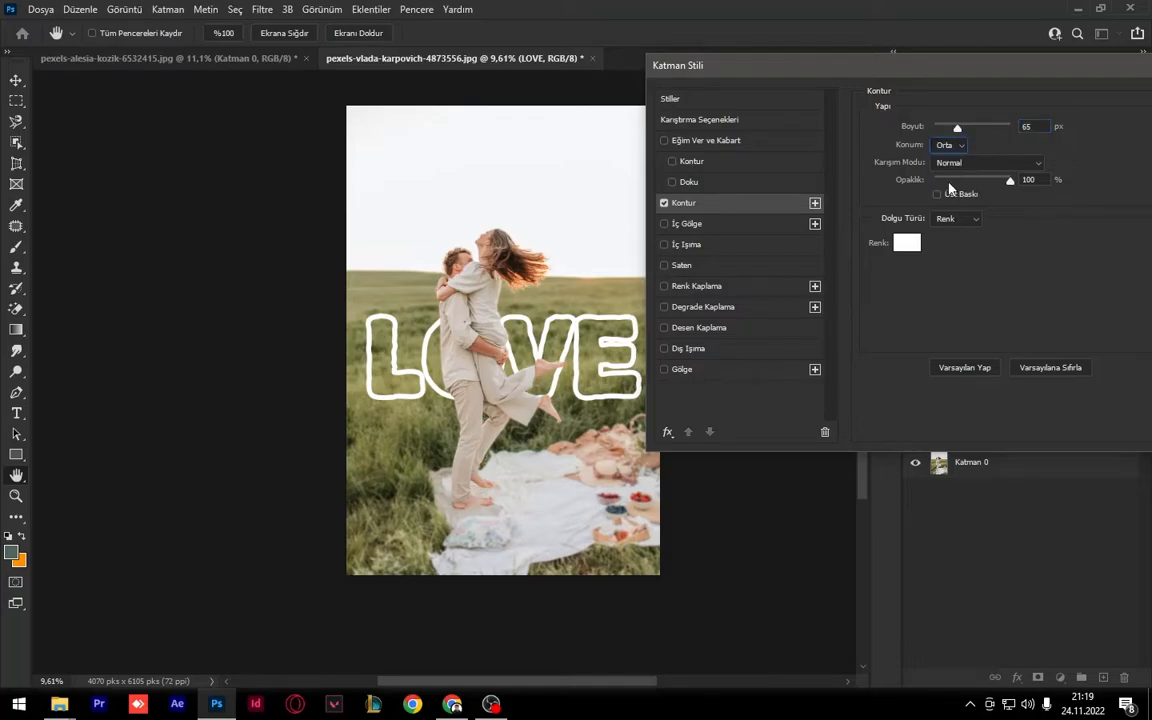
{"action": "left_click_drag", "start_coordinate": [957, 130], "coordinate": [950, 133]}
{"action": "left_click_drag", "start_coordinate": [957, 67], "coordinate": [695, 89]}
{"action": "left_click", "coordinate": [928, 122]}
Duplicate the outlined LOVE text above and below the original, and delete the lower copy
{"action": "left_click_drag", "start_coordinate": [585, 379], "coordinate": [525, 278]}
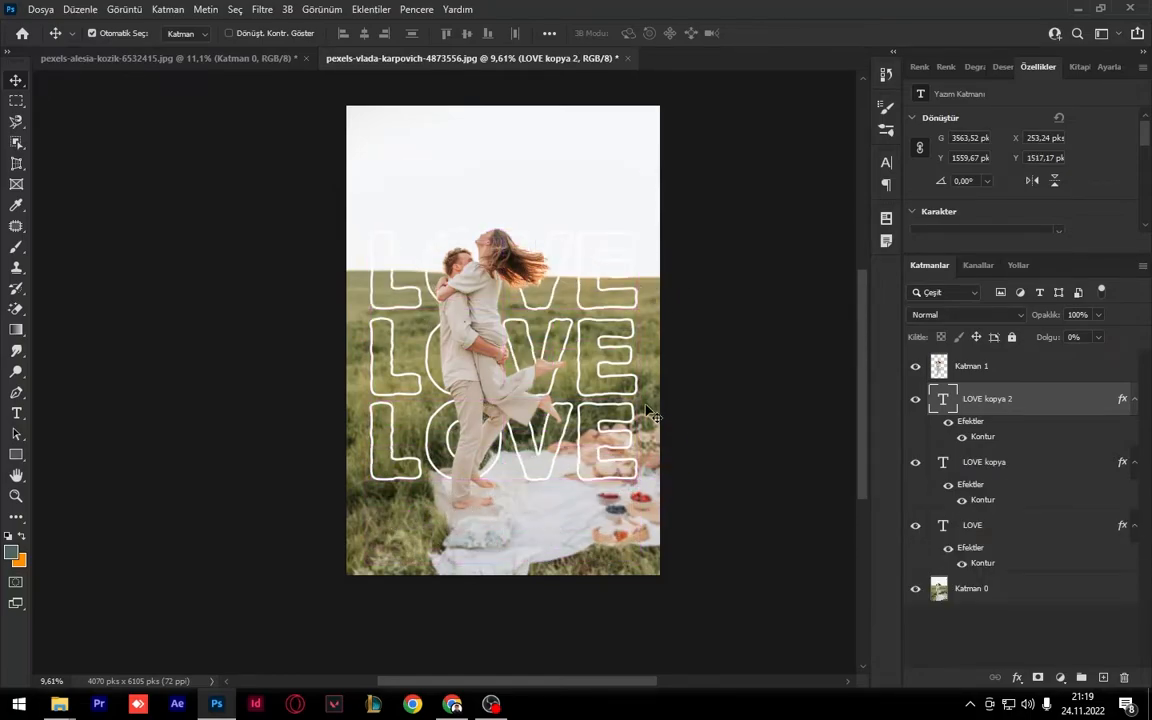
{"action": "double_click", "coordinate": [622, 424]}
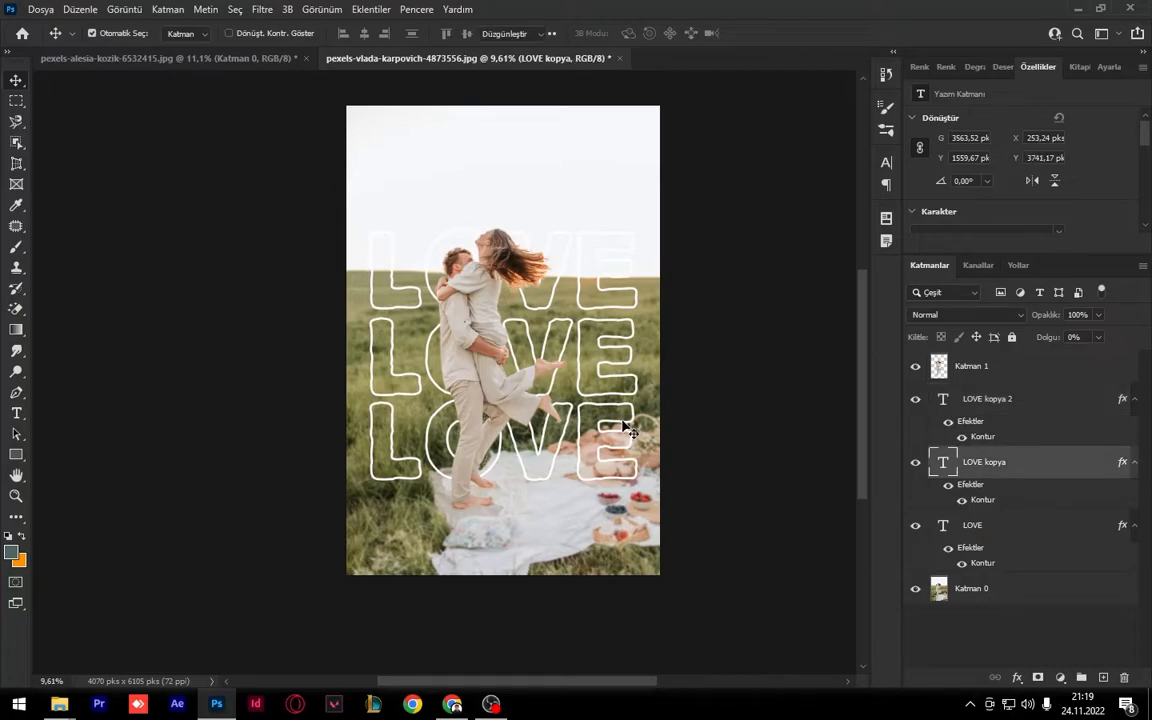
{"action": "key", "text": "BackSpace"}
{"action": "key", "text": "Escape"}
{"action": "key", "text": "Delete"}
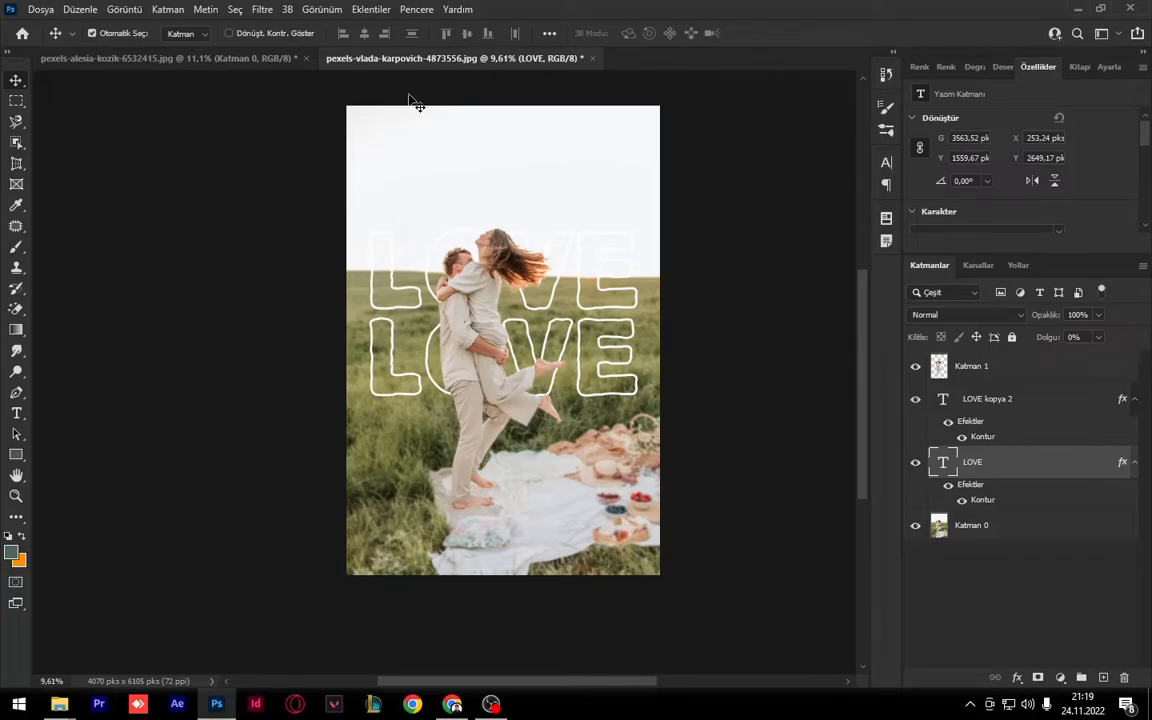
Open the photo of the snow-covered car from the FLU folder as a separate document
{"action": "key", "text": "alt+Tab"}
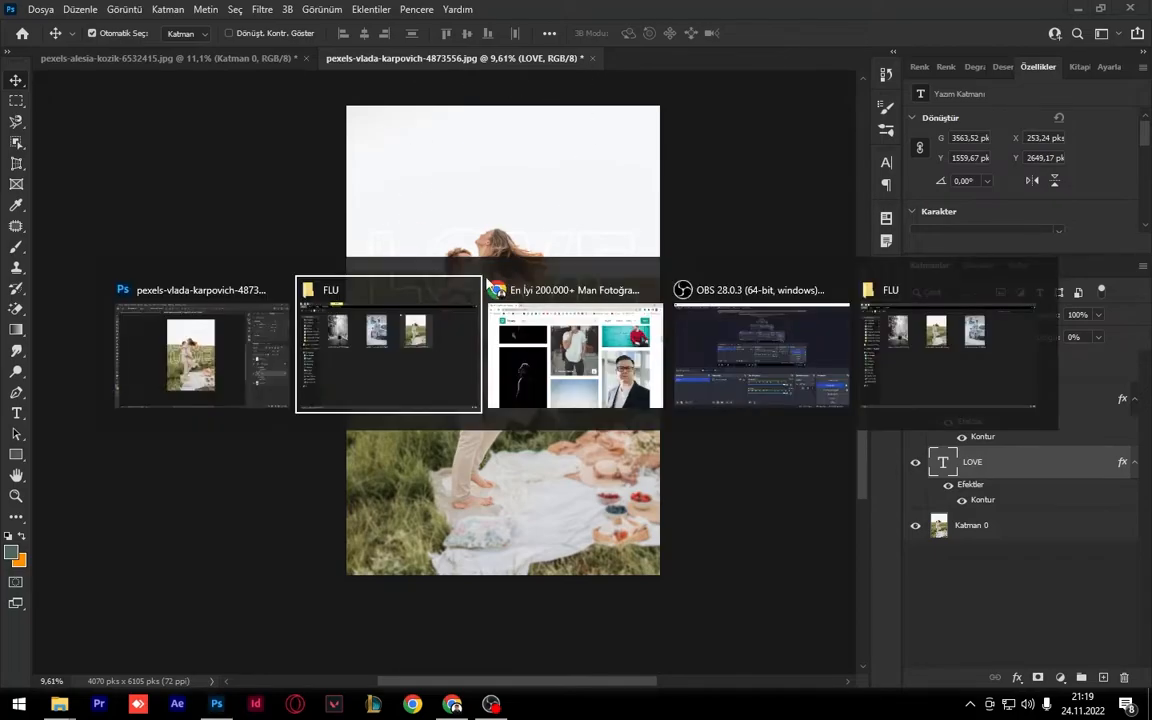
{"action": "left_click_drag", "start_coordinate": [500, 180], "coordinate": [660, 55]}
{"action": "key", "text": "alt+Tab"}
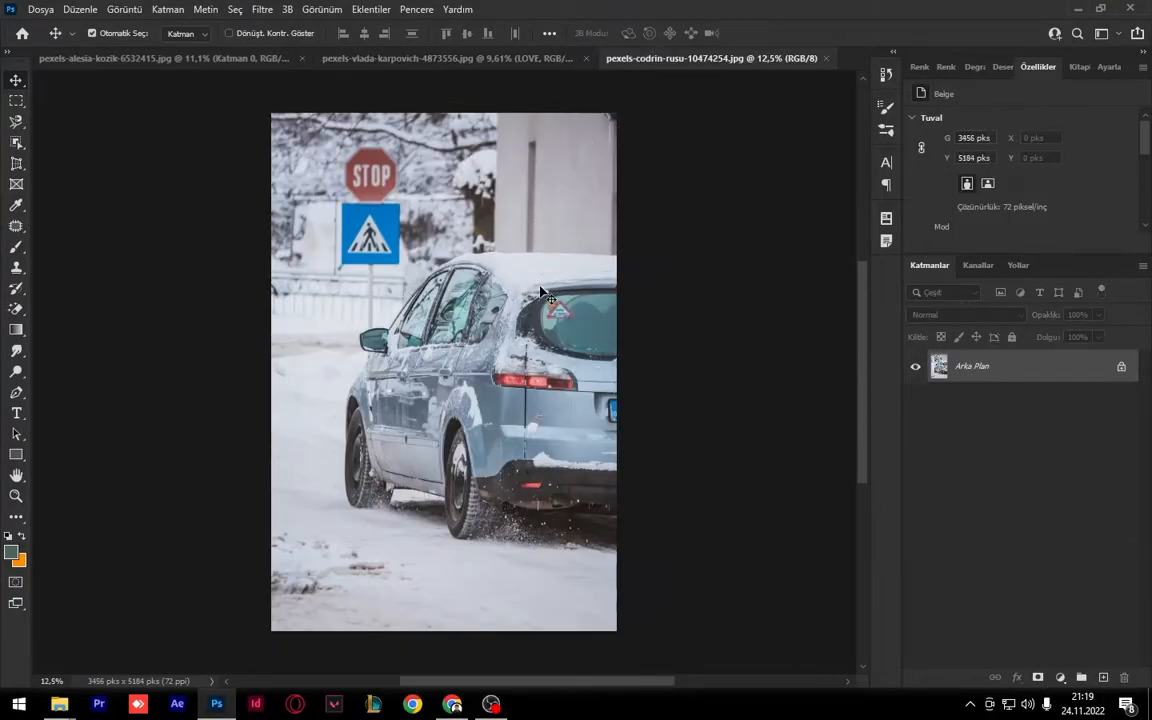
Select the car with the Object Selection tool, copy it onto a new layer, and unlock the background layer
{"action": "left_click", "coordinate": [16, 143]}
{"action": "right_click", "coordinate": [18, 143]}
{"action": "left_click", "coordinate": [75, 143]}
{"action": "left_click_drag", "start_coordinate": [290, 204], "coordinate": [686, 543]}
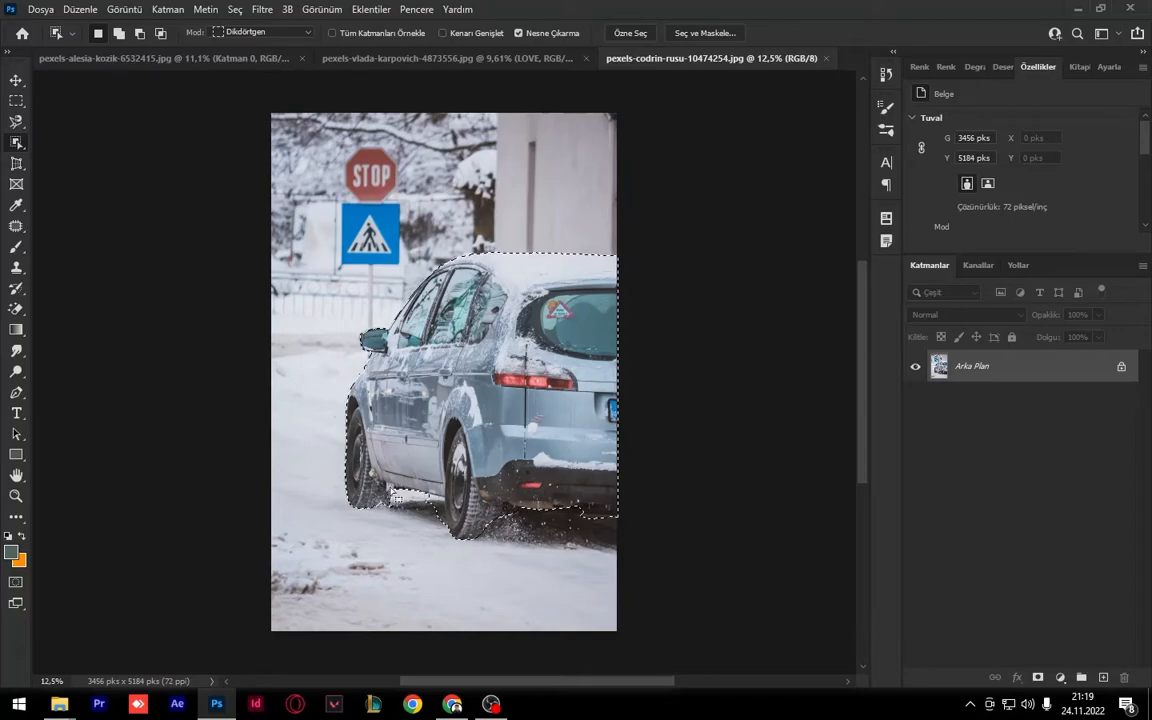
{"action": "key", "text": "ctrl+j"}
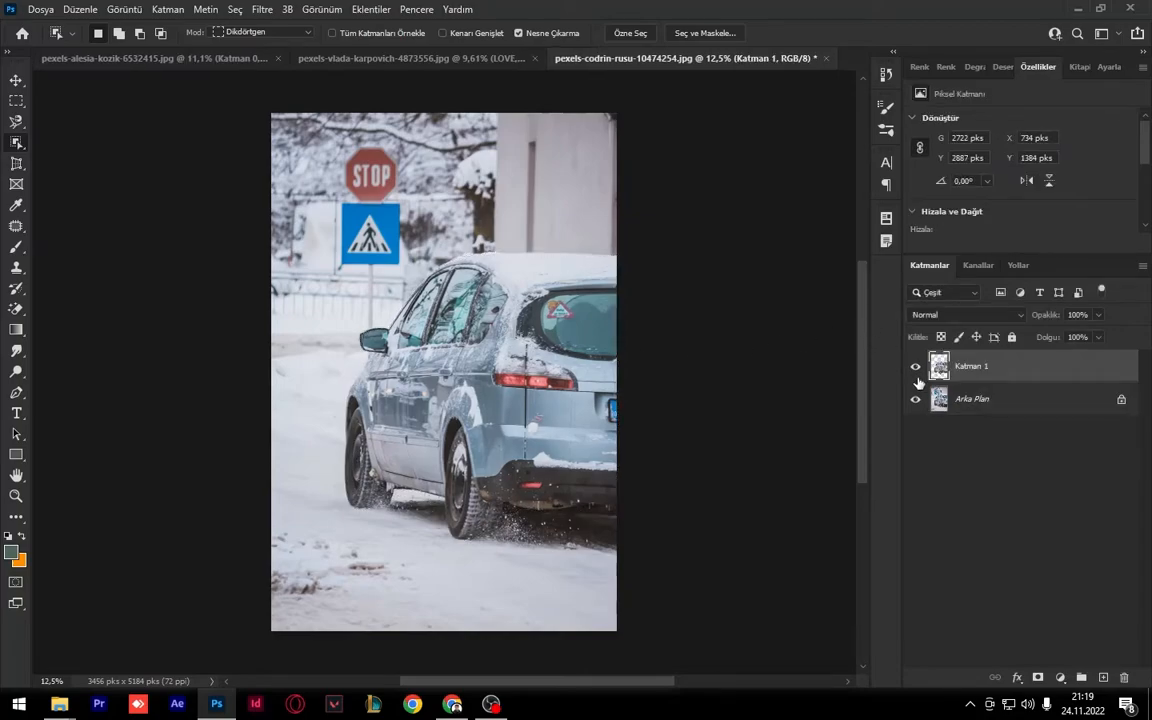
{"action": "key", "text": "v"}
{"action": "left_click", "coordinate": [1122, 400]}
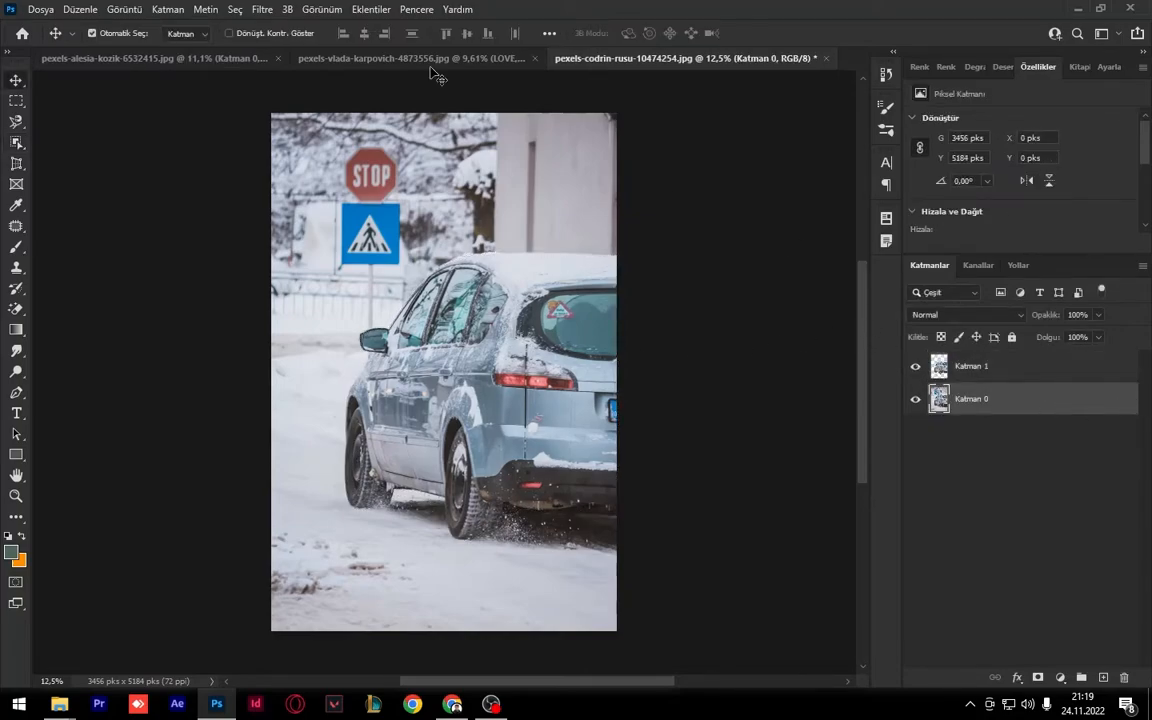
Try a Motion Blur on Katman 0 with a -29° angle and a distance of 215 pixels
{"action": "left_click", "coordinate": [262, 9]}
{"action": "mouse_move", "coordinate": [420, 214]}
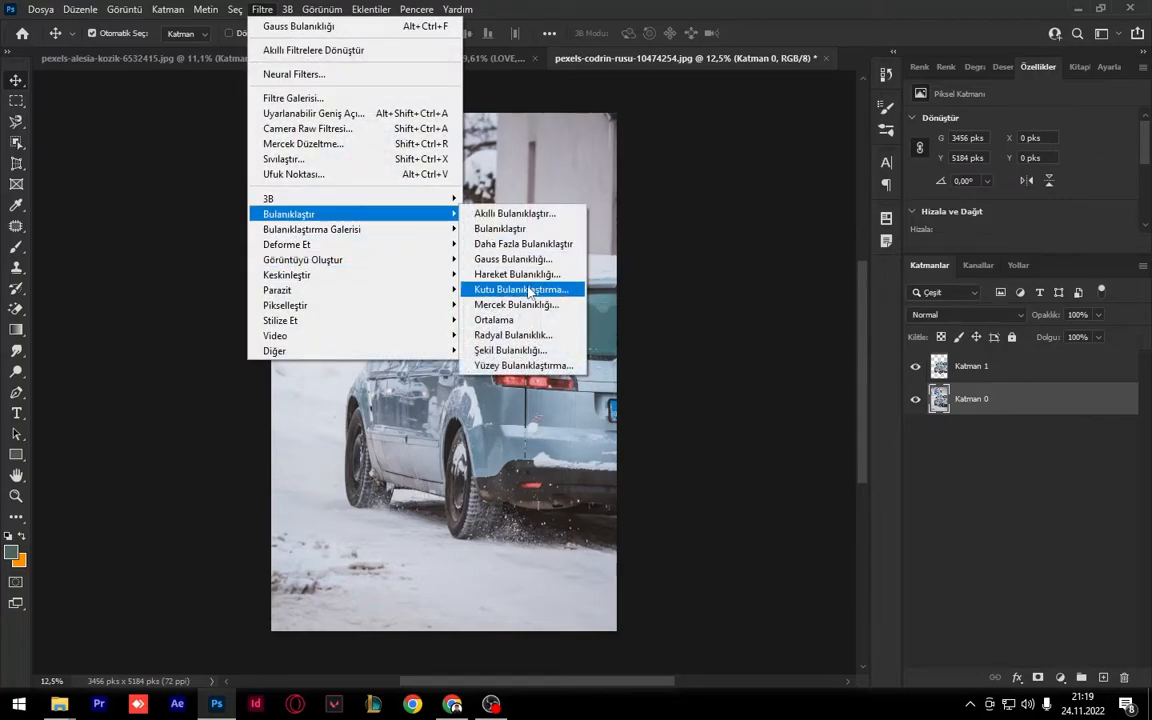
{"action": "left_click", "coordinate": [517, 274]}
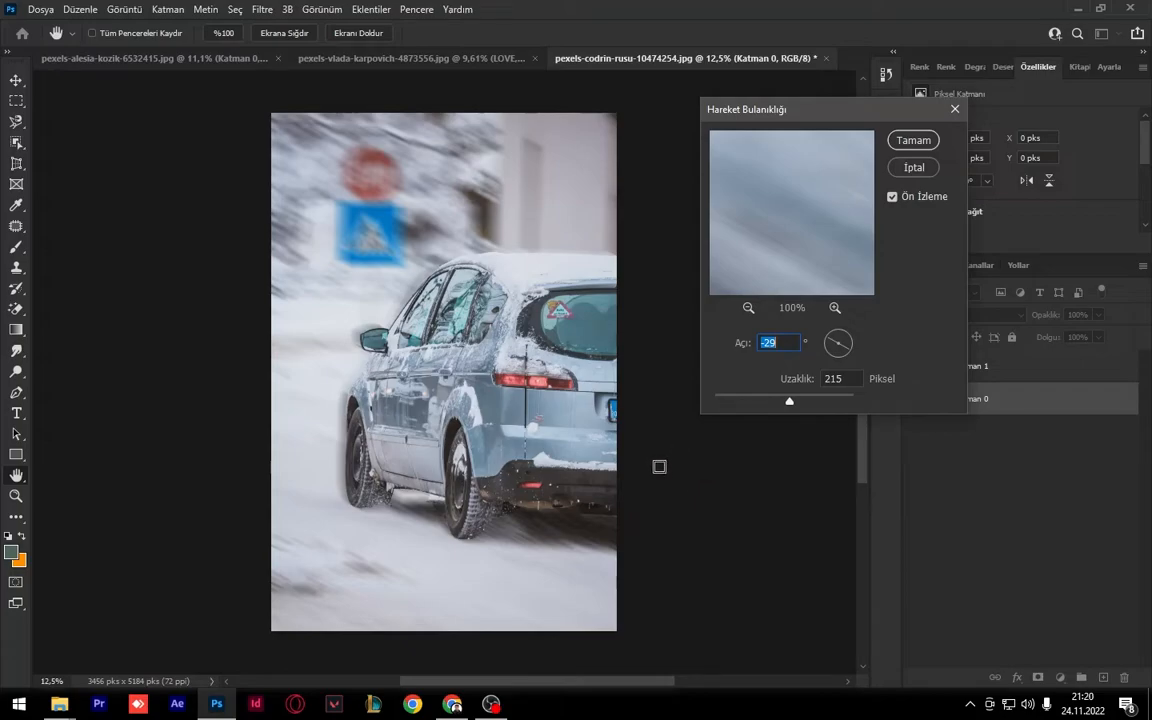
{"action": "left_click_drag", "start_coordinate": [781, 409], "coordinate": [816, 401]}
{"action": "left_click", "coordinate": [902, 169]}
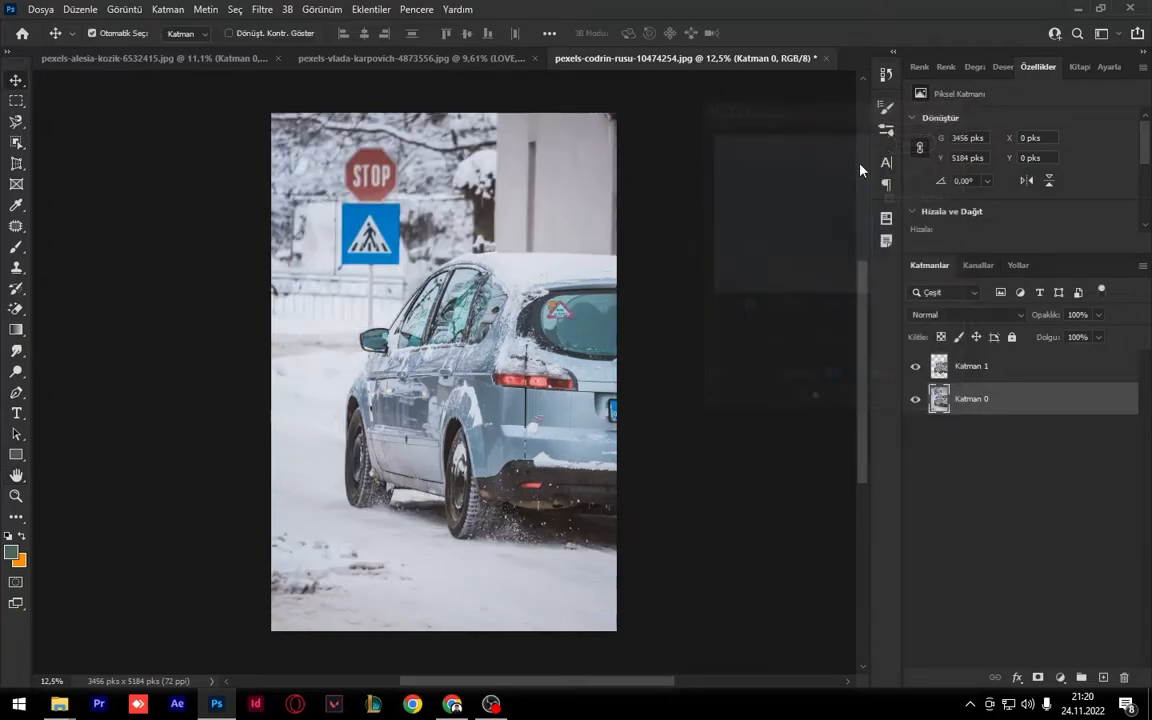
Create a new blank document of 1000 x 500 pixels at 72 ppi
{"action": "left_click", "coordinate": [40, 10]}
{"action": "left_click", "coordinate": [45, 24]}
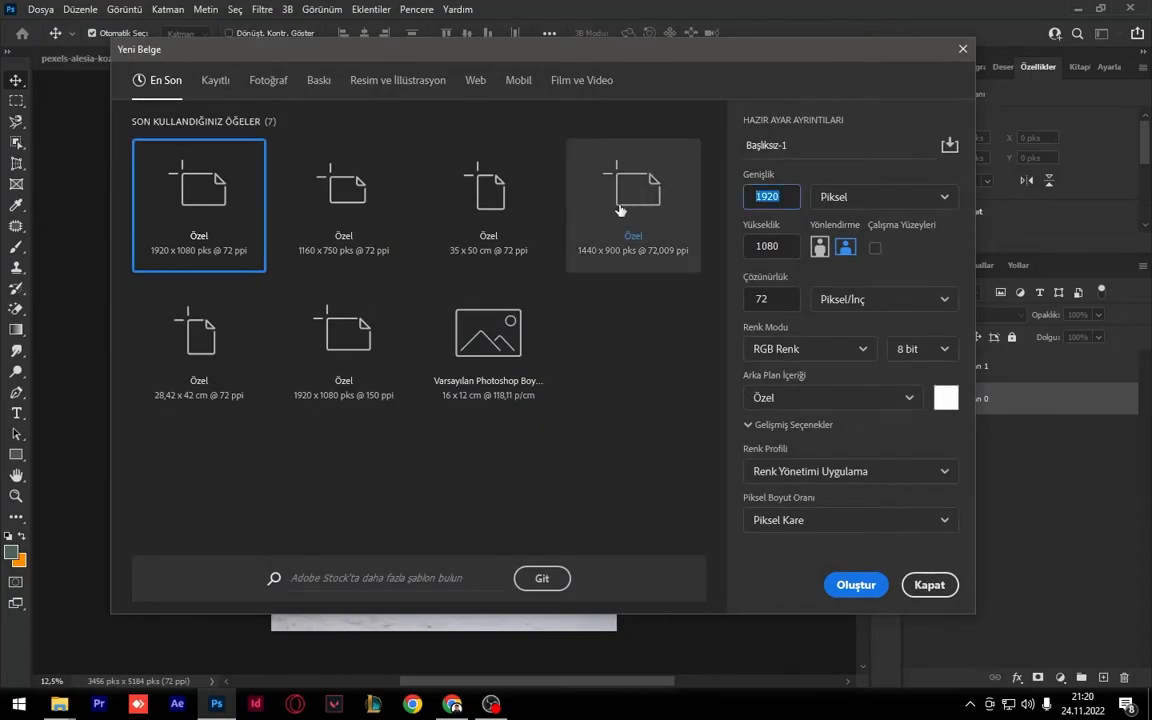
{"action": "type", "text": "100"}
{"action": "key", "text": "Tab"}
{"action": "type", "text": "500"}
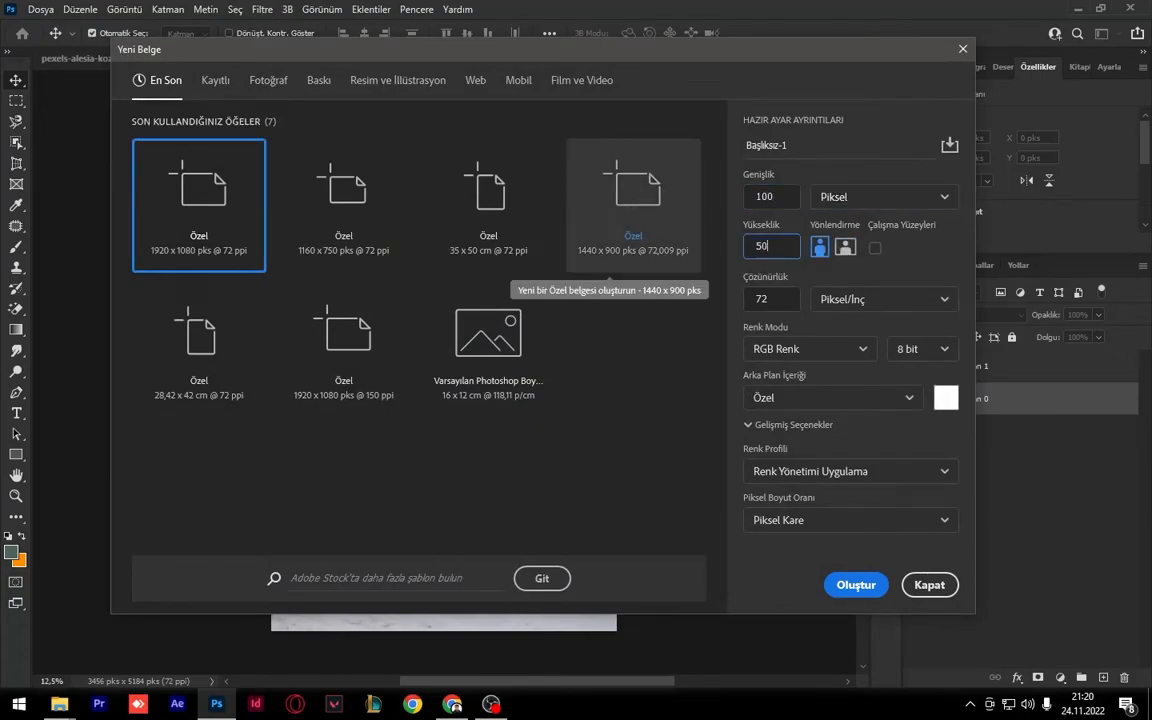
{"action": "key", "text": "Return"}
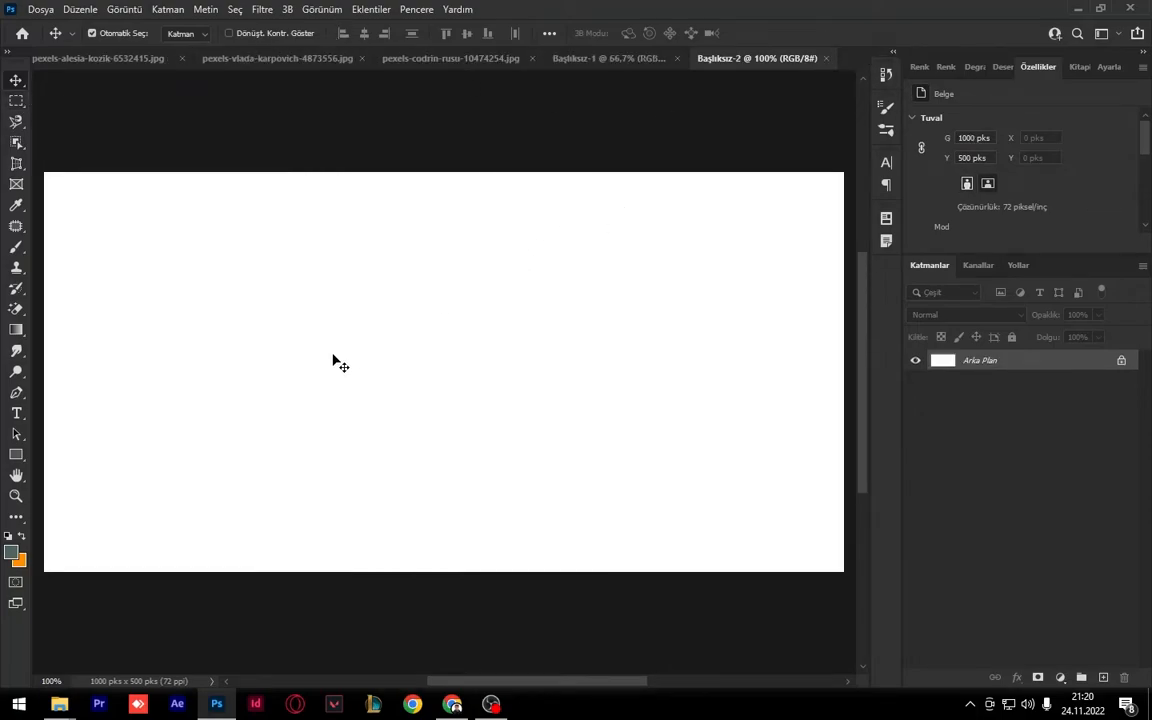
Fill the blank document's background with the dark green foreground color using the Paint Bucket tool
{"action": "key", "text": "g"}
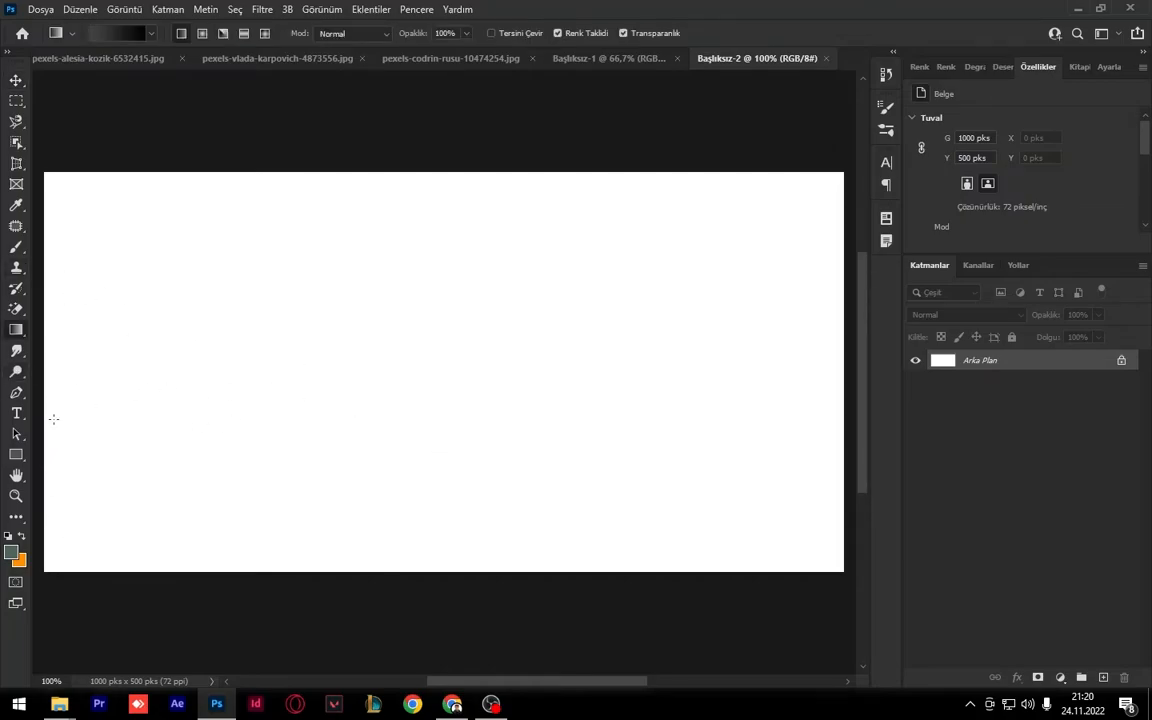
{"action": "right_click", "coordinate": [6, 336]}
{"action": "left_click", "coordinate": [80, 340]}
{"action": "left_click", "coordinate": [463, 383]}
{"action": "key", "text": "v"}
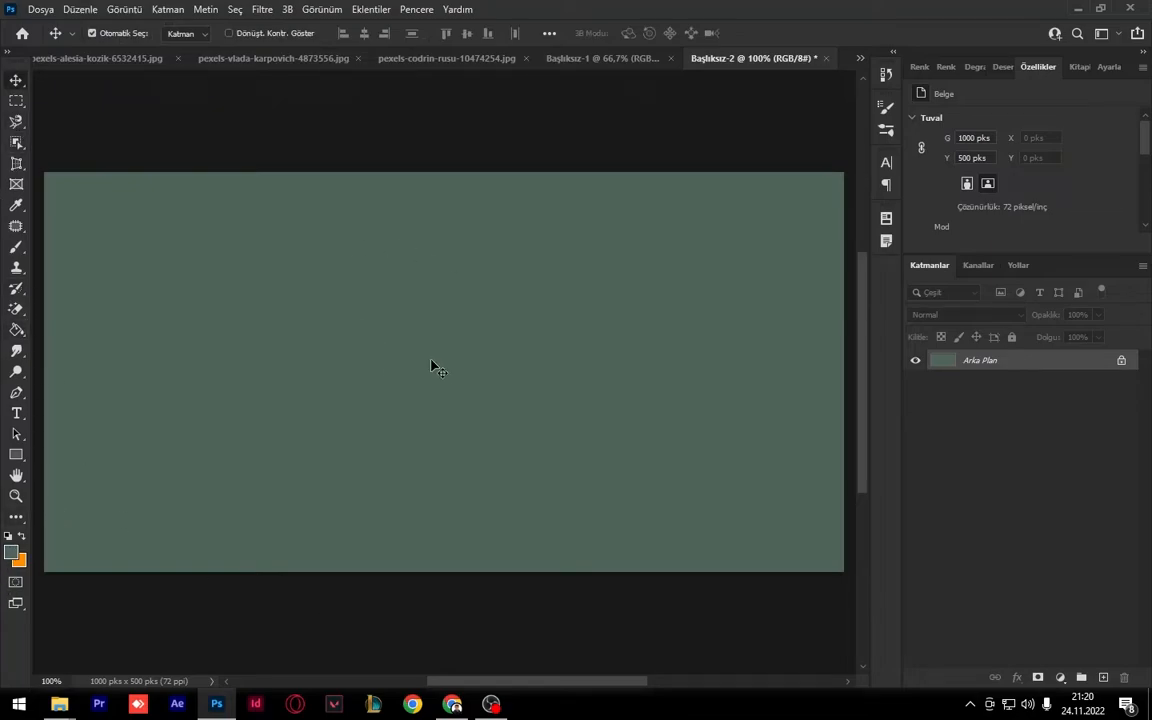
Switch back through the open documents to the photo of the embracing couple with the LOVE text
{"action": "left_click", "coordinate": [577, 58]}
{"action": "left_click", "coordinate": [447, 58]}
{"action": "left_click", "coordinate": [318, 58]}
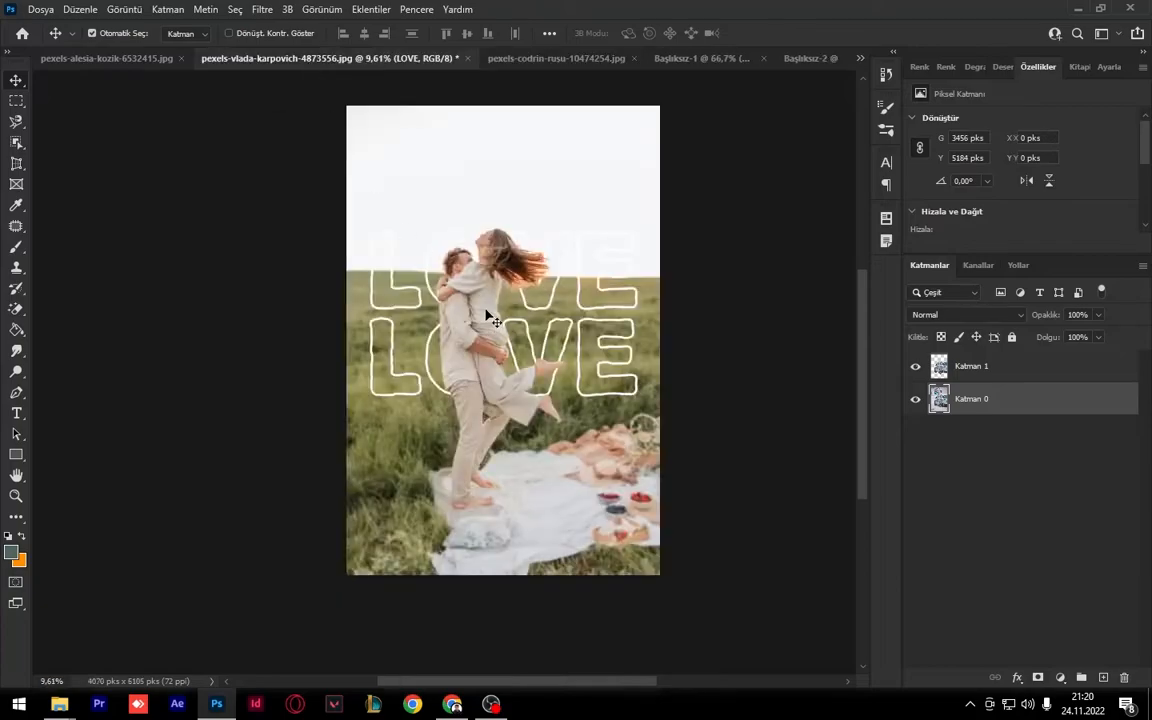
Copy the cut-out couple into the Başlıksız-2 document and scale it to about 16% in the left half of the canvas
{"action": "left_click_drag", "start_coordinate": [811, 63], "coordinate": [553, 314]}
{"action": "left_click_drag", "start_coordinate": [362, 373], "coordinate": [445, 398]}
{"action": "key", "text": "ctrl+t"}
{"action": "key", "text": "ctrl+0"}
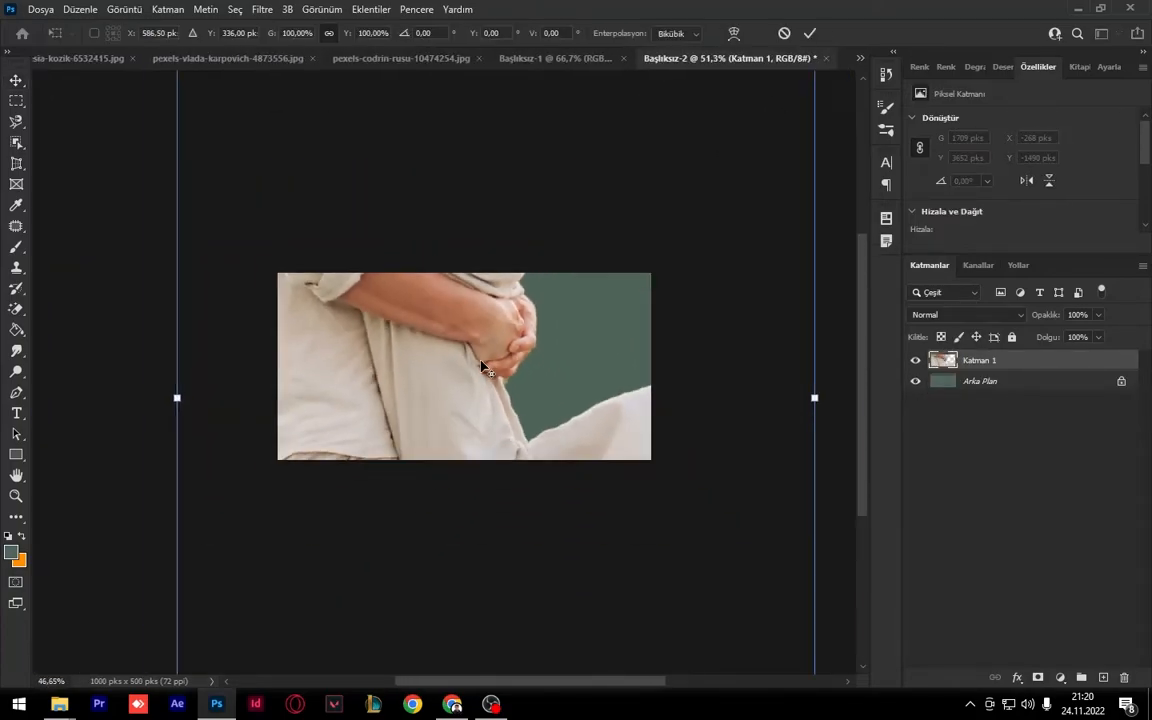
{"action": "left_click_drag", "start_coordinate": [178, 400], "coordinate": [397, 405]}
{"action": "scroll", "coordinate": [397, 405], "scroll_direction": "up", "scroll_amount": 2}
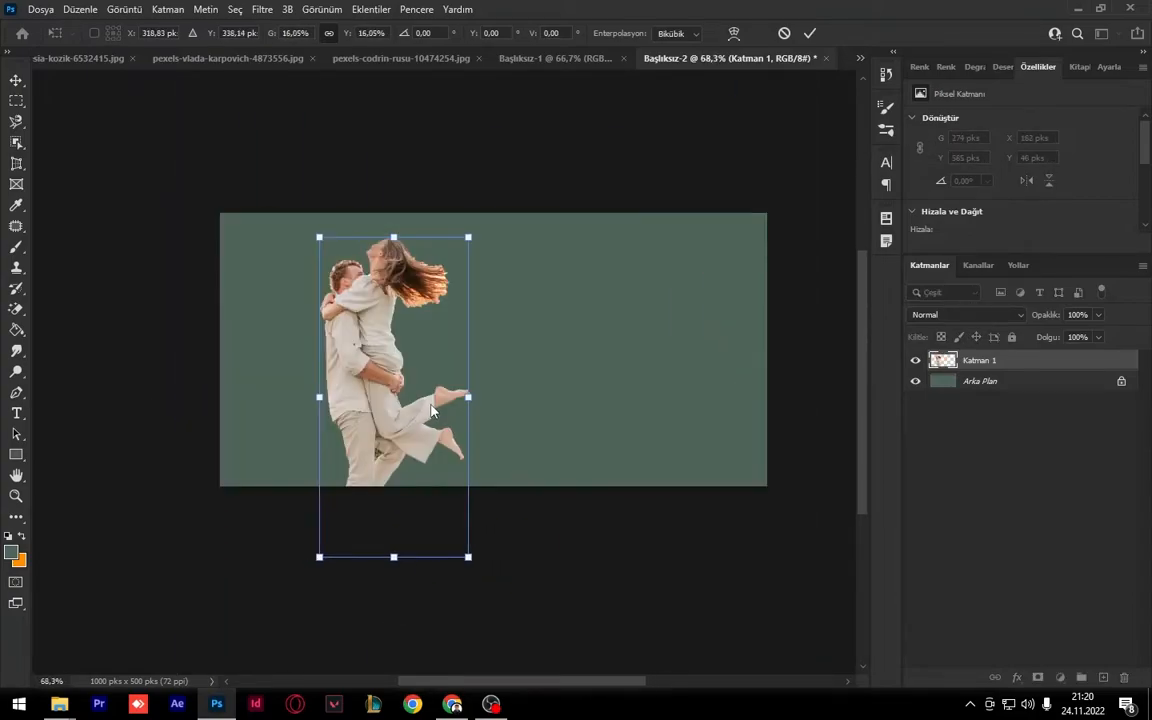
{"action": "key", "text": "alt+space"}
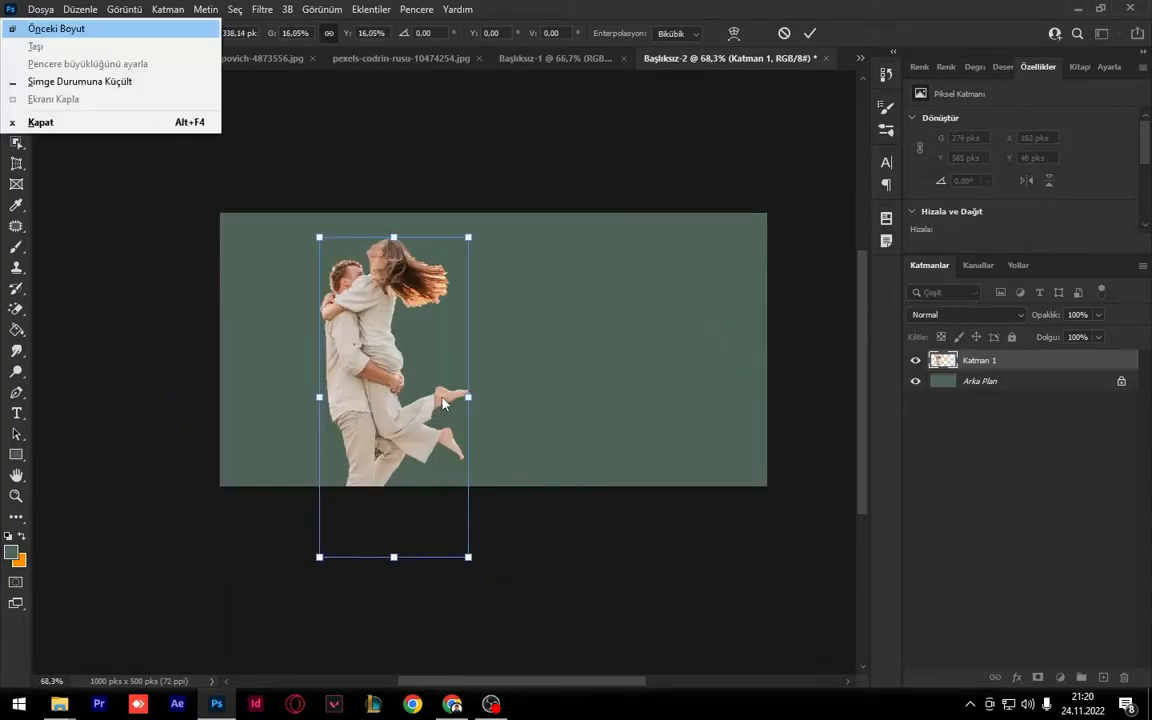
{"action": "left_click", "coordinate": [808, 32]}
Duplicate the couple layer and offset the copy slightly to the left of the original
{"action": "key", "text": "ctrl+j"}
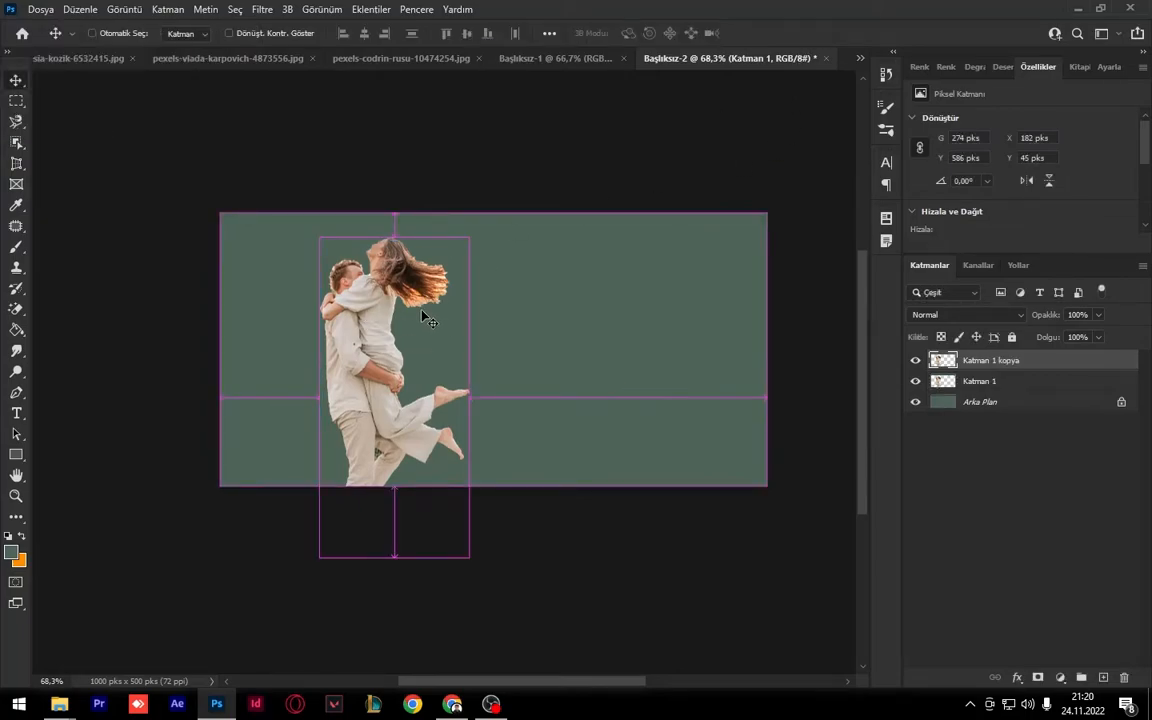
{"action": "left_click_drag", "start_coordinate": [333, 298], "coordinate": [314, 297]}
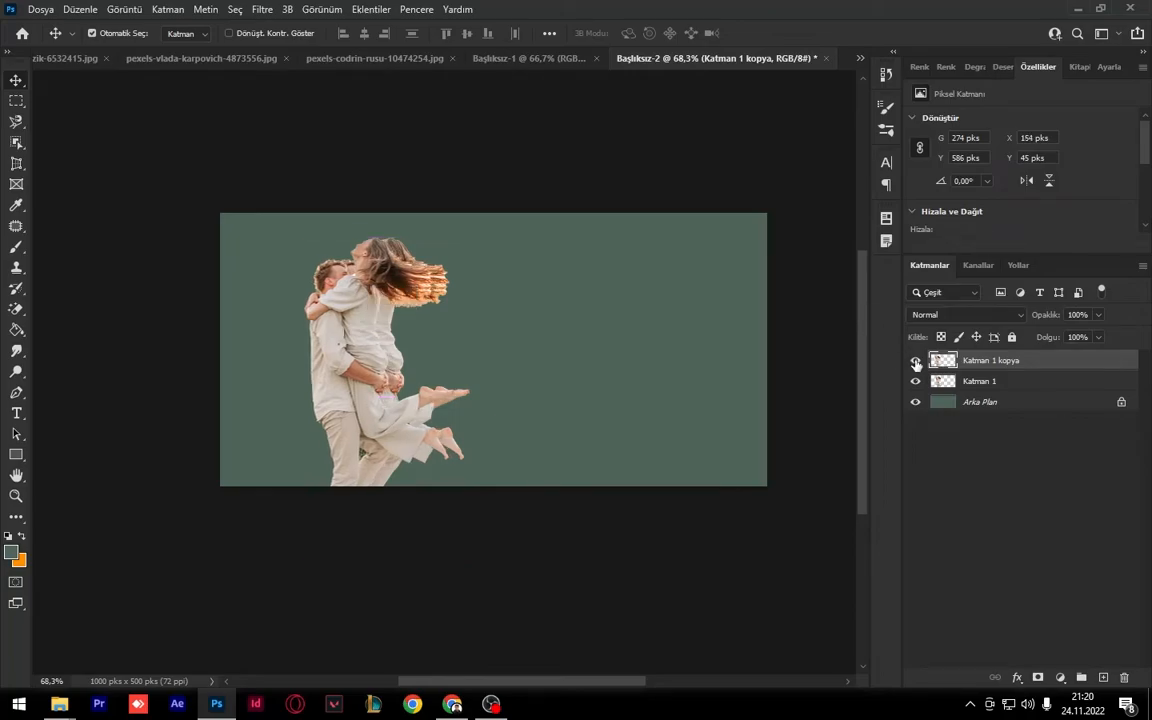
With the sharp copy temporarily hidden, apply a Motion Blur of -29° and 138 pixels to the original couple layer
{"action": "left_click", "coordinate": [915, 362]}
{"action": "left_click", "coordinate": [983, 382]}
{"action": "left_click", "coordinate": [262, 9]}
{"action": "mouse_move", "coordinate": [451, 220]}
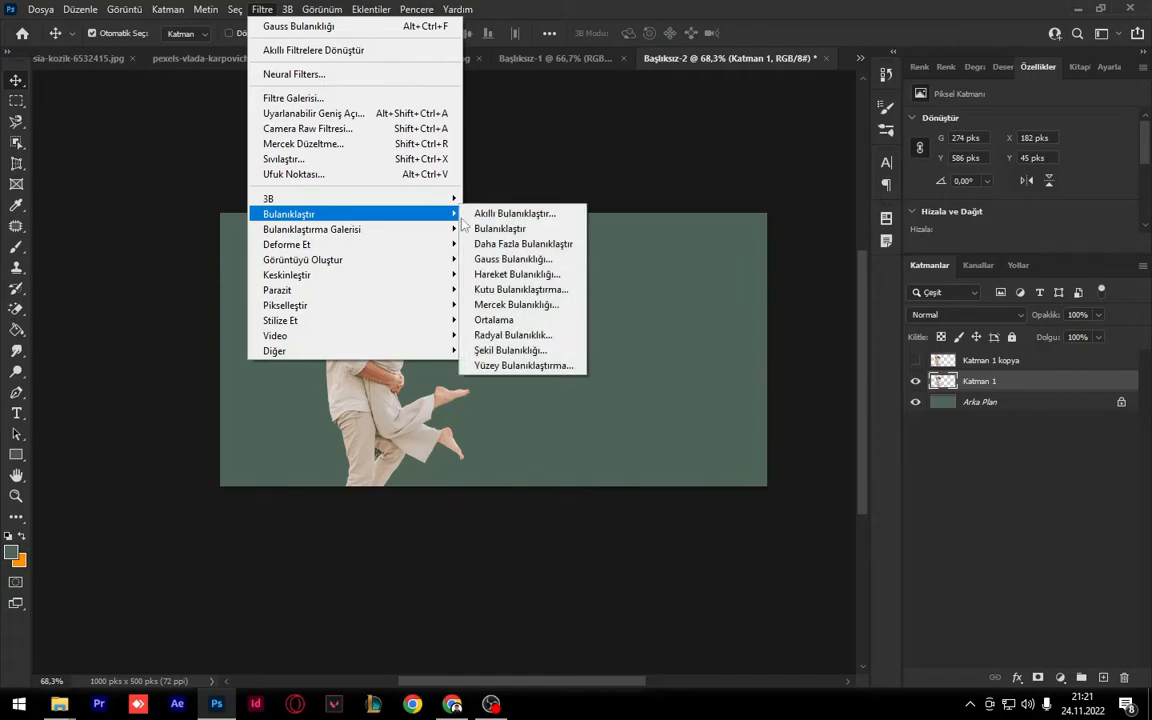
{"action": "left_click", "coordinate": [516, 274]}
{"action": "left_click_drag", "start_coordinate": [791, 403], "coordinate": [770, 401]}
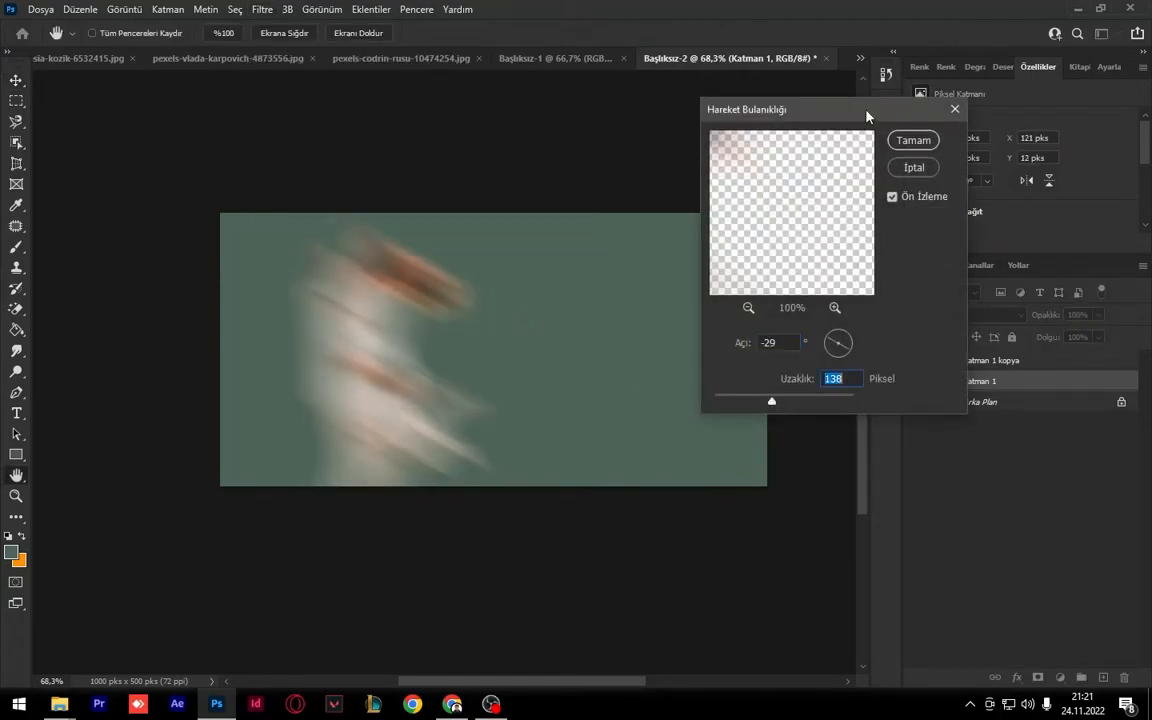
{"action": "left_click", "coordinate": [910, 140]}
{"action": "left_click", "coordinate": [914, 362]}
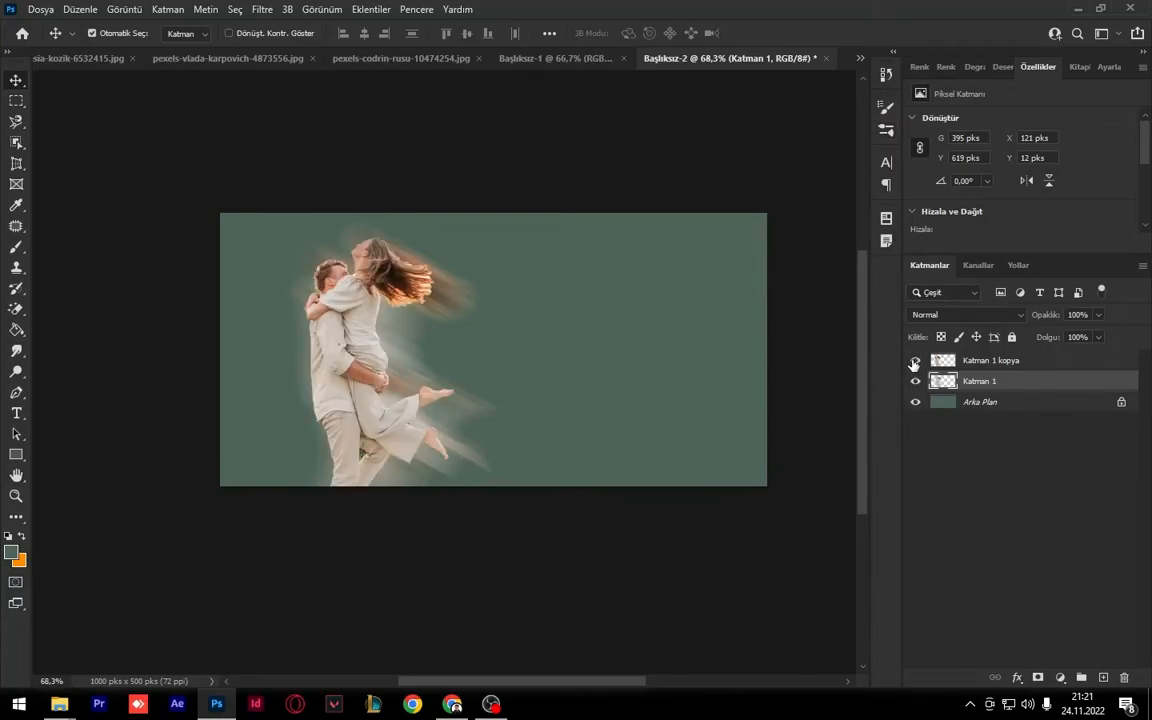
Offset the sharp couple farther up and left of its blur, and move both layers together into the right half of the canvas
{"action": "mouse_move", "coordinate": [418, 372]}
{"action": "left_mouse_down"}
{"action": "mouse_move", "coordinate": [378, 362]}
{"action": "mouse_move", "coordinate": [401, 367]}
{"action": "left_mouse_up"}
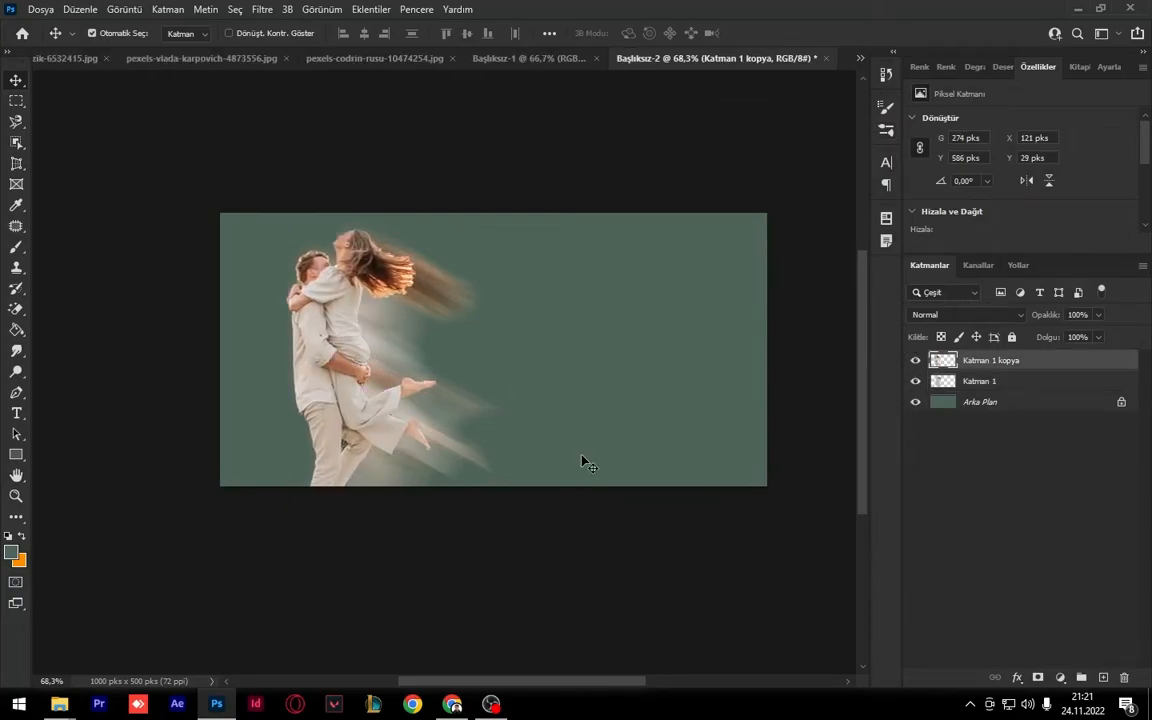
{"action": "left_click", "coordinate": [451, 411], "text": "shift"}
{"action": "left_click_drag", "start_coordinate": [392, 376], "coordinate": [621, 383]}
{"action": "left_click", "coordinate": [381, 319]}
Swap the foreground and background colors and fill the Arka Plan layer with orange using the Paint Bucket
{"action": "left_click", "coordinate": [22, 537]}
{"action": "key", "text": "g"}
{"action": "left_click", "coordinate": [499, 392]}
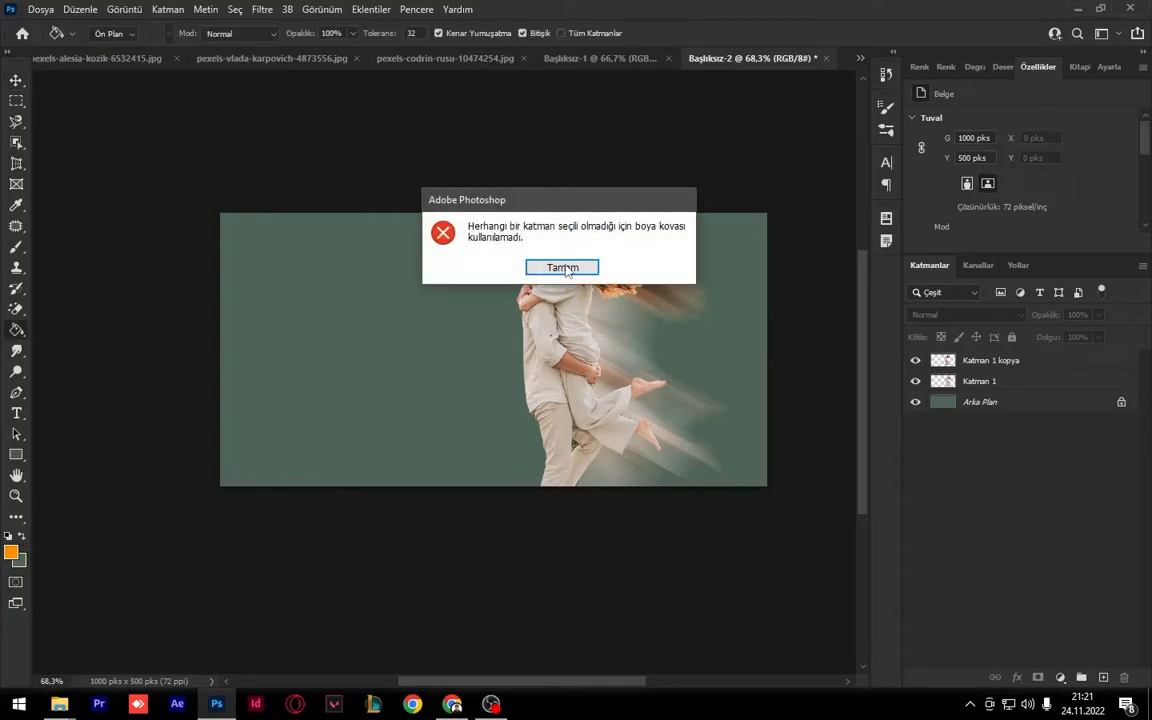
{"action": "left_click", "coordinate": [515, 250]}
{"action": "left_click", "coordinate": [980, 401]}
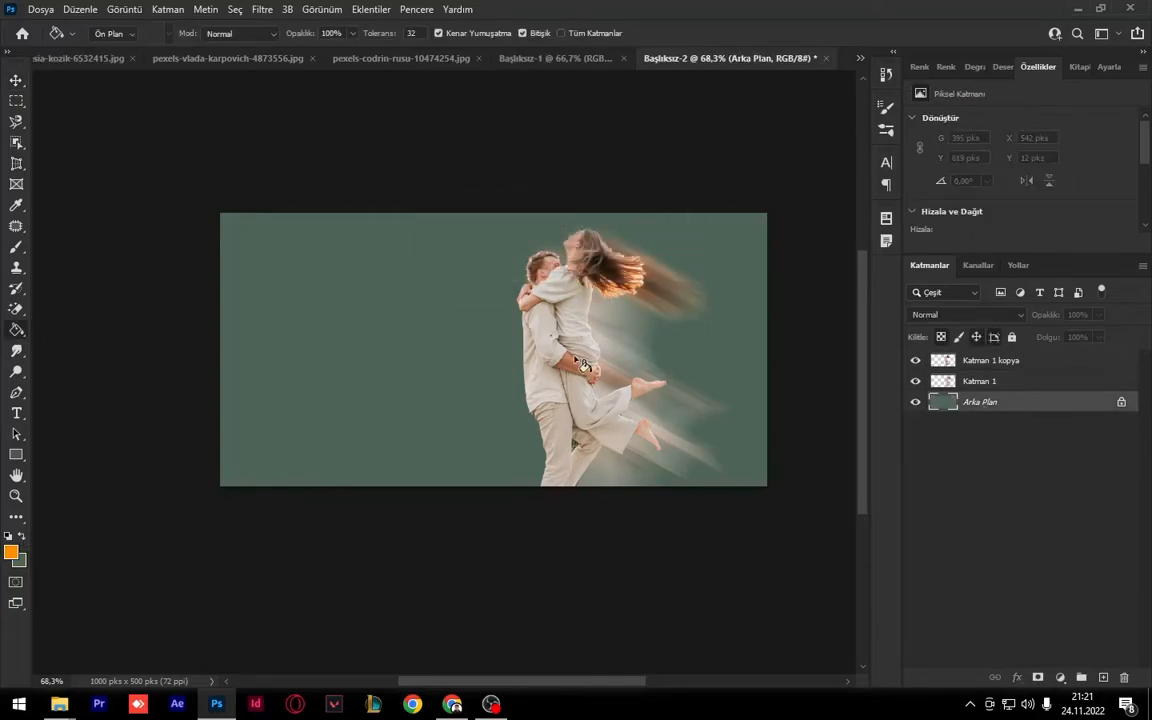
{"action": "left_click", "coordinate": [694, 373]}
{"action": "key", "text": "v"}
{"action": "scroll", "coordinate": [627, 369], "scroll_direction": "up", "scroll_amount": 1}
{"action": "scroll", "coordinate": [627, 369], "scroll_direction": "up", "scroll_amount": 2}
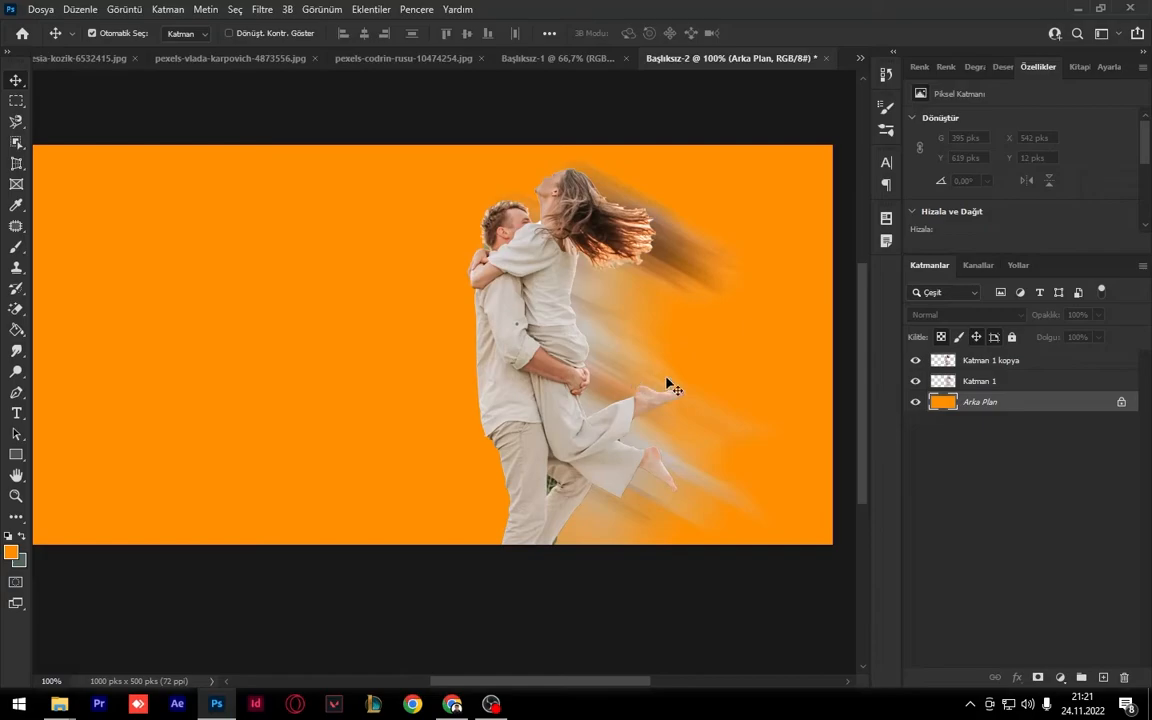
{"action": "scroll", "coordinate": [631, 356], "scroll_direction": "down", "scroll_amount": 3}
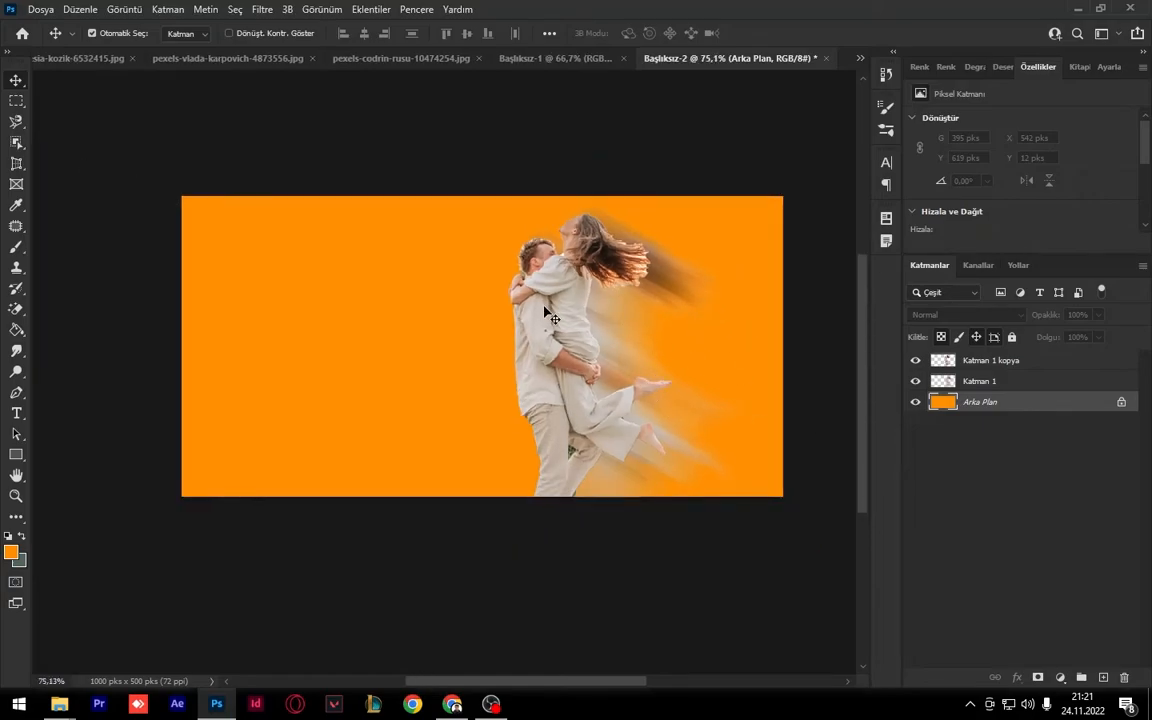
{"action": "key", "text": "g"}
{"action": "key", "text": "v"}
Close the Başlıksız-1 document and try moving the car in the snowy street photo
{"action": "left_click", "coordinate": [556, 58]}
{"action": "key", "text": "ctrl+shift+Tab"}
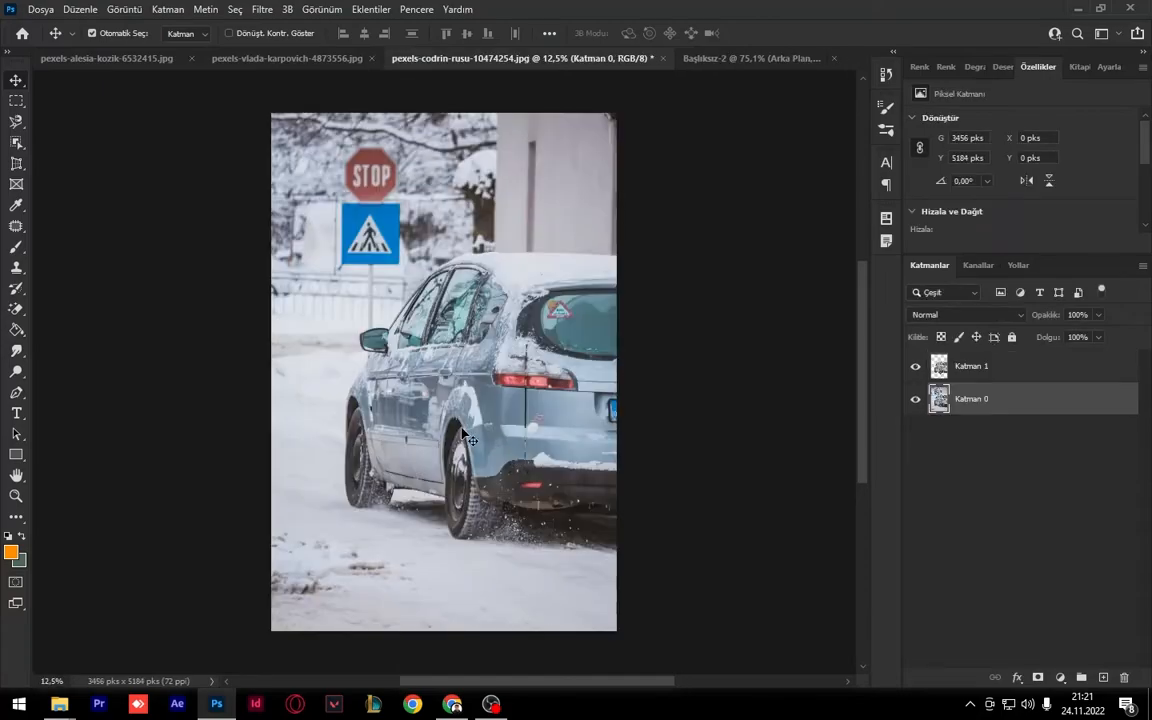
{"action": "left_click_drag", "start_coordinate": [589, 411], "coordinate": [664, 455]}
{"action": "key", "text": "ctrl+z"}
In the couple photo, undo the duplicated LOVE text and move the remaining LOVE text higher behind the couple
{"action": "left_click", "coordinate": [233, 59]}
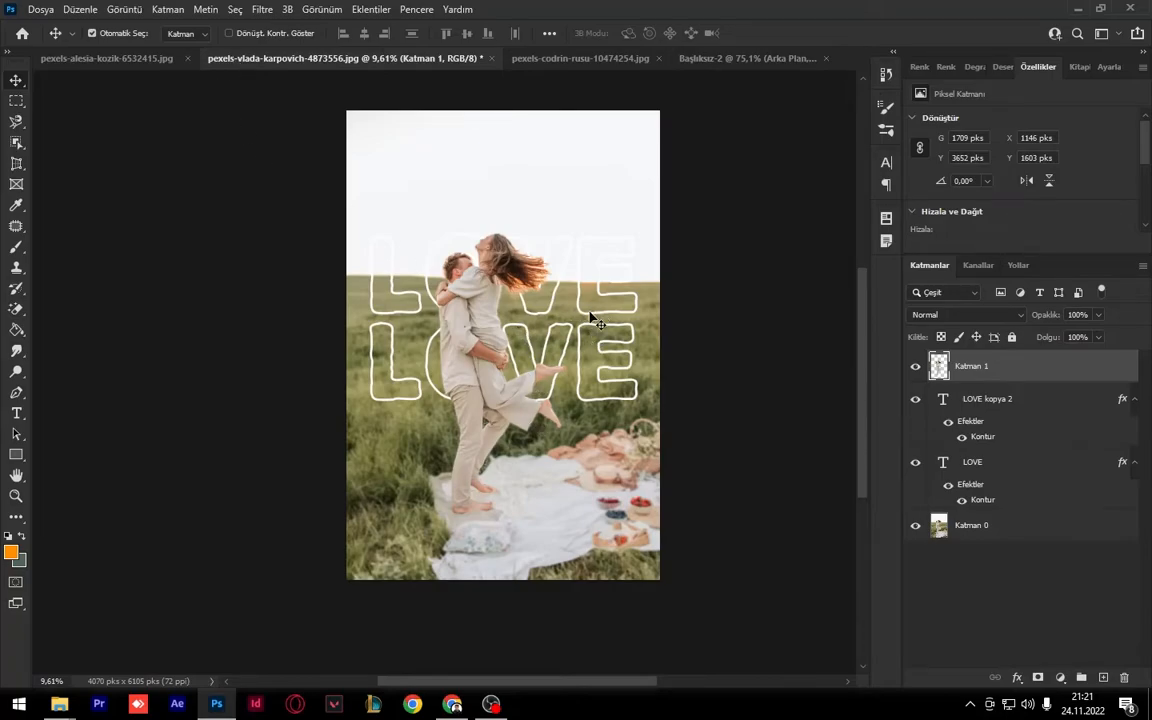
{"action": "key", "text": "ctrl+z"}
{"action": "key", "text": "ctrl+z"}
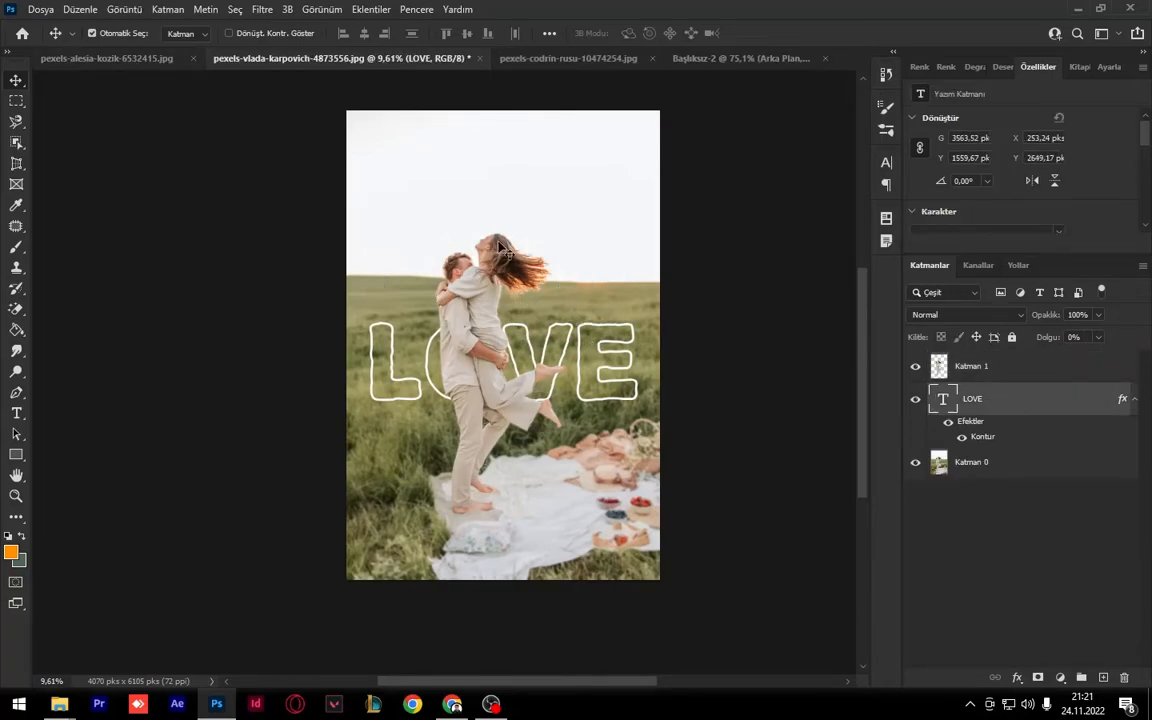
{"action": "left_click_drag", "start_coordinate": [568, 344], "coordinate": [565, 304]}
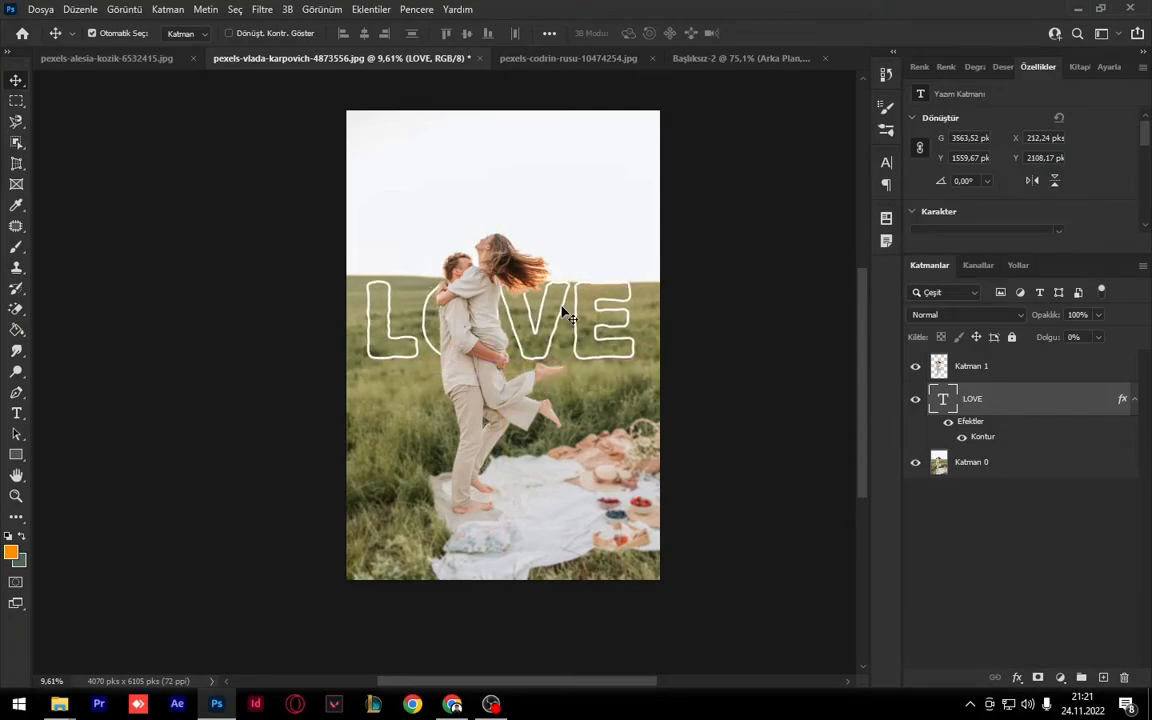
In the snowy road photo, add an empty layer above the woman and prepare a 4775 pixel brush in black (000000)
{"action": "left_click", "coordinate": [136, 56]}
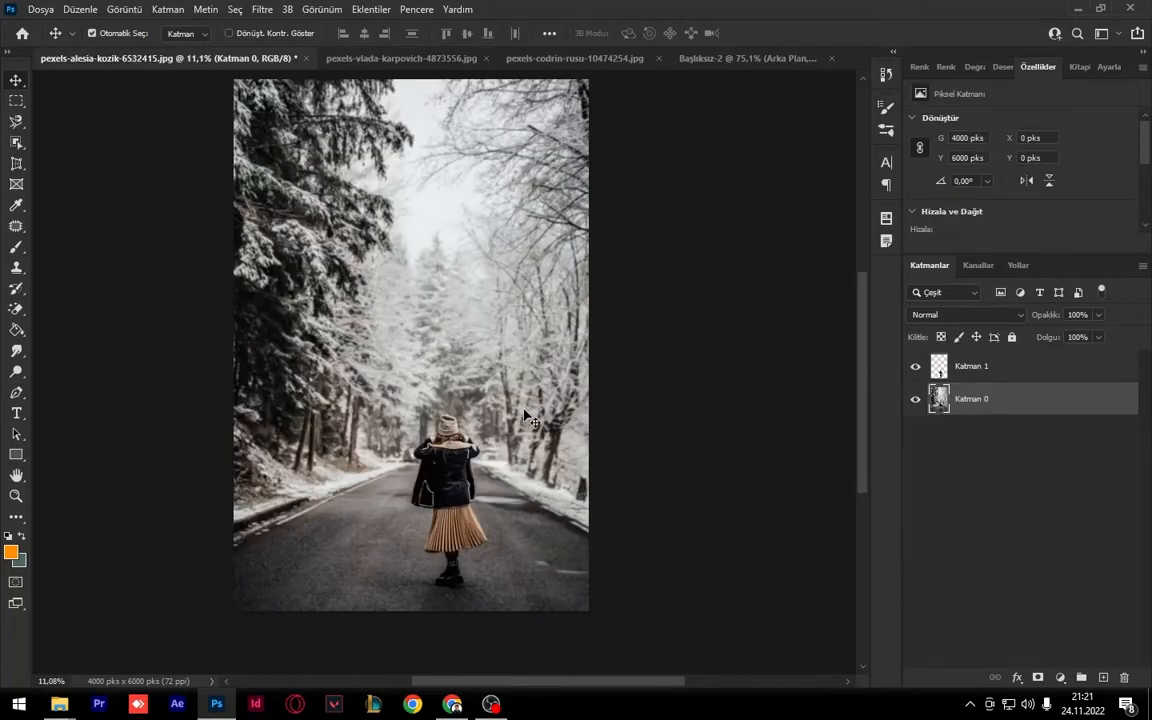
{"action": "left_click", "coordinate": [452, 474]}
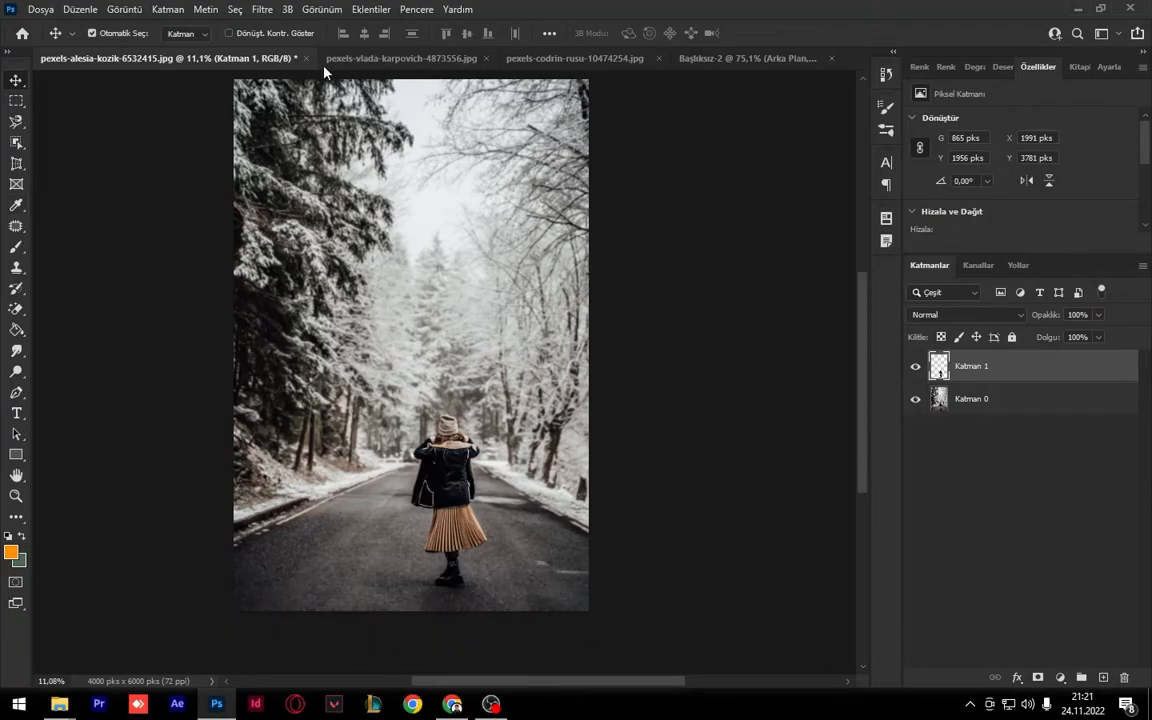
{"action": "key", "text": "b"}
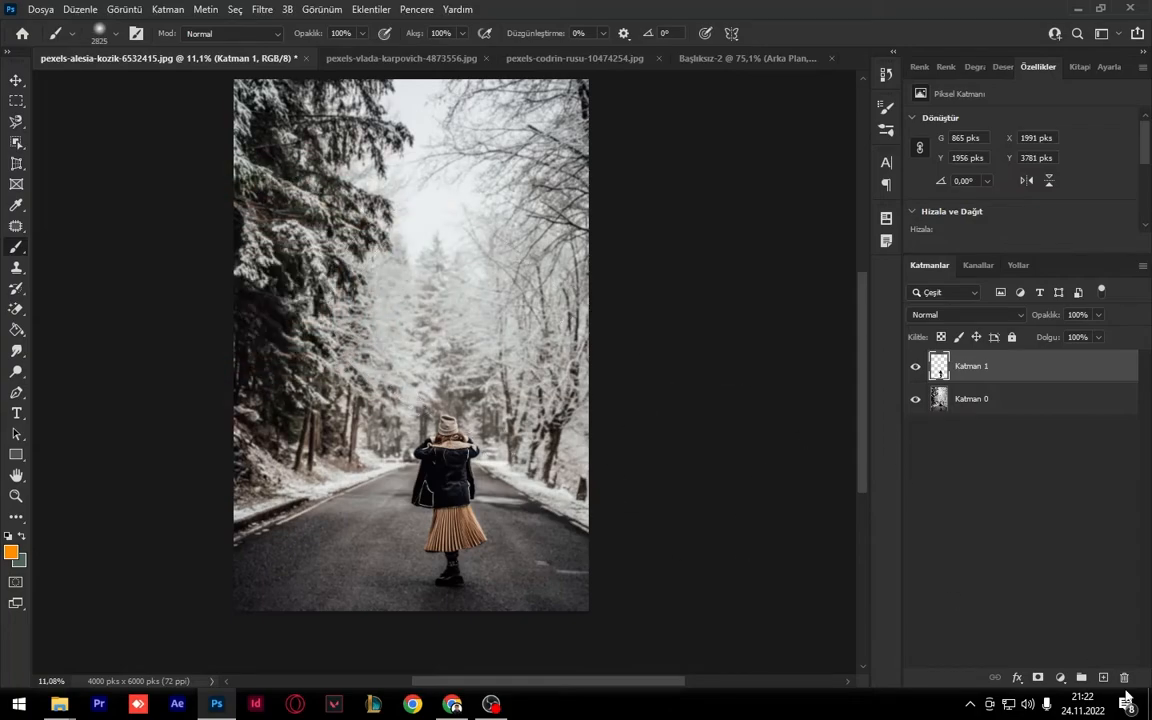
{"action": "left_click", "coordinate": [1103, 678]}
{"action": "left_click_drag", "start_coordinate": [288, 366], "coordinate": [374, 375]}
{"action": "left_click_drag", "start_coordinate": [286, 209], "coordinate": [326, 322]}
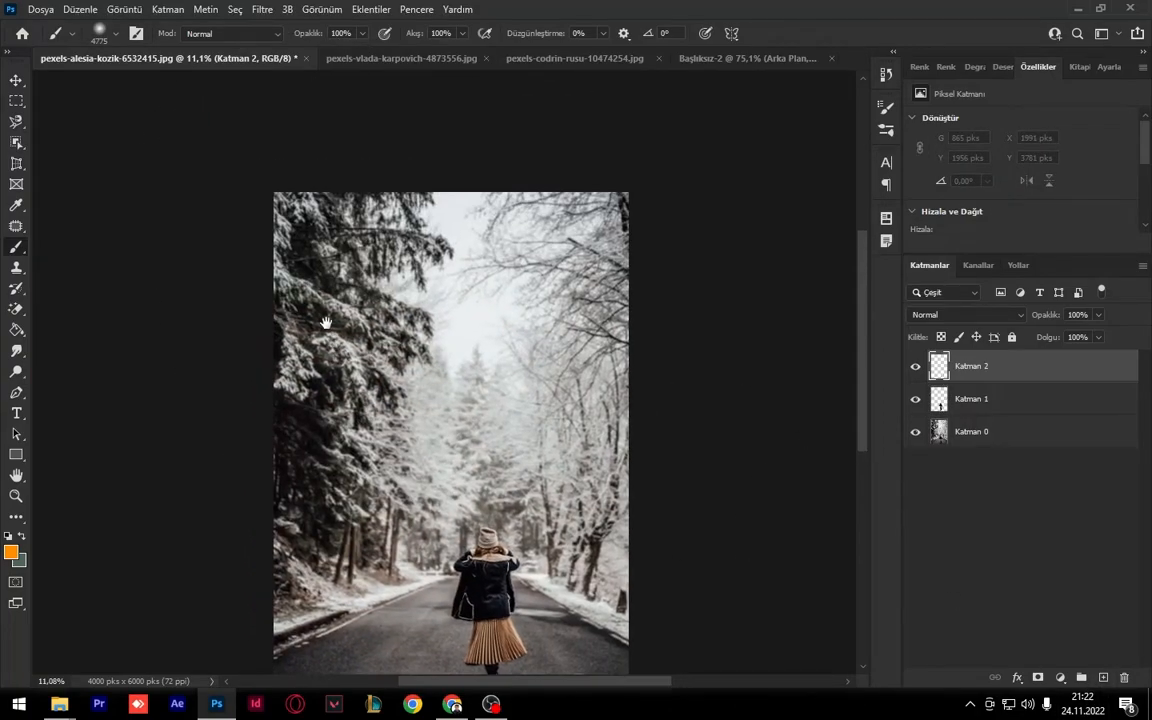
{"action": "left_click", "coordinate": [12, 553]}
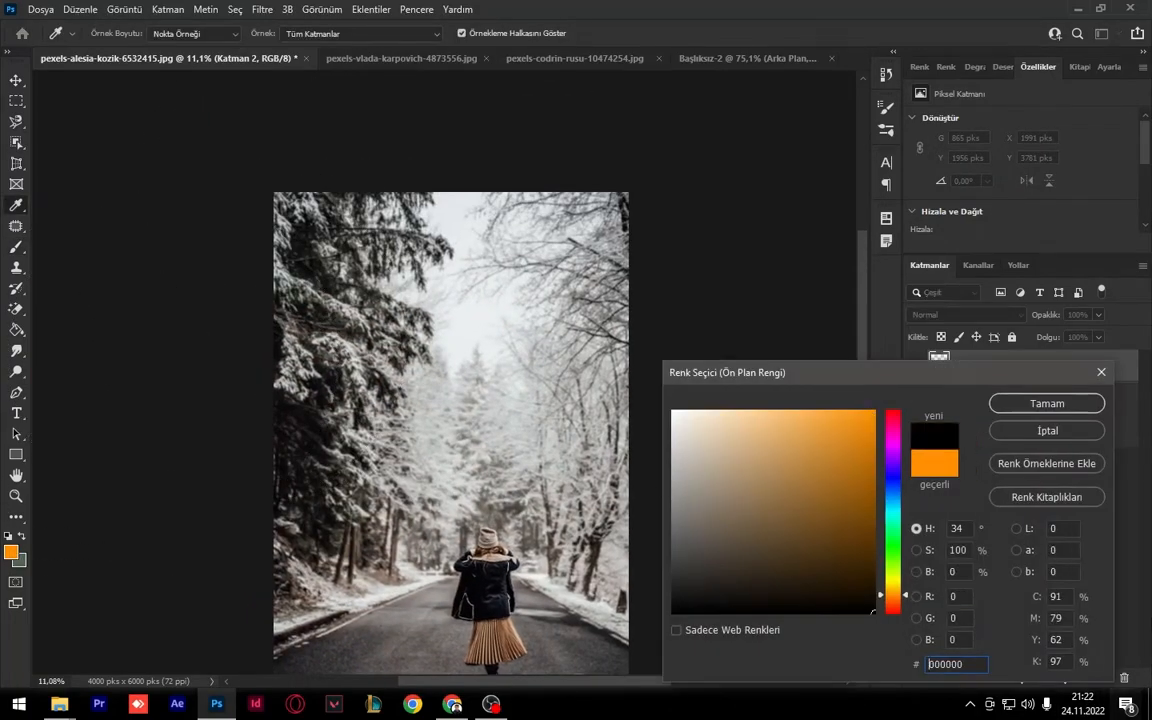
{"action": "left_click", "coordinate": [1075, 405]}
Paint soft black shading over the upper-left and lower-left corners of the snowy road photo on the new layer
{"action": "left_click_drag", "start_coordinate": [278, 226], "coordinate": [303, 288]}
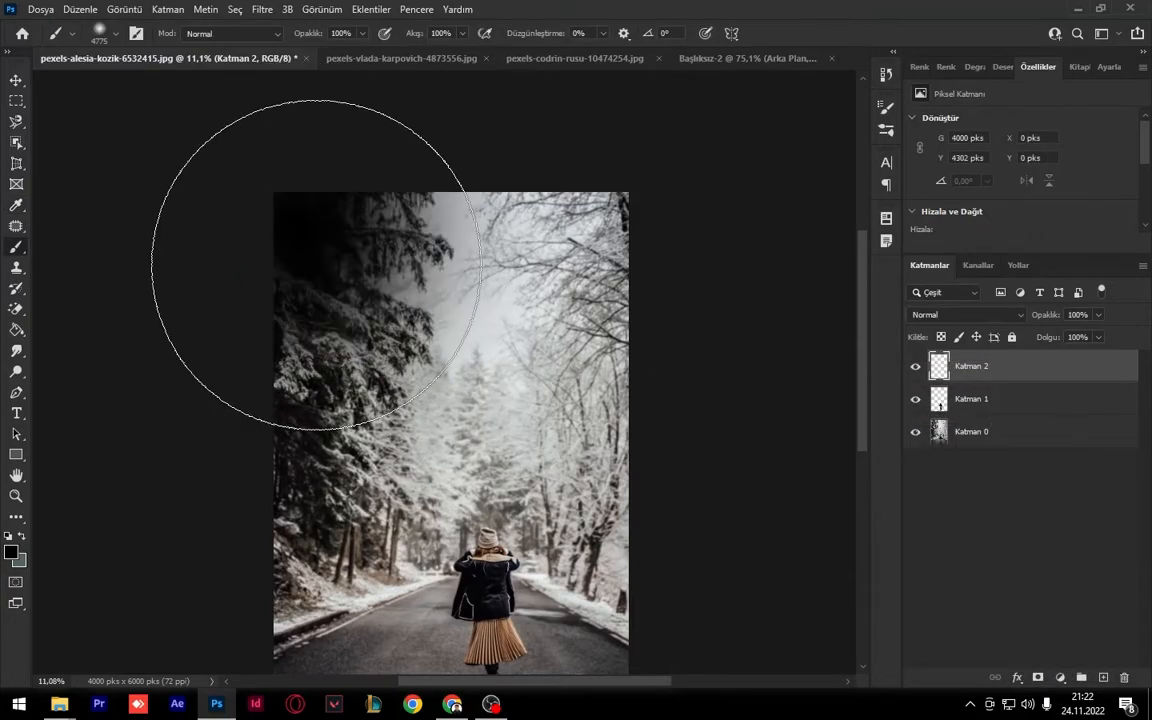
{"action": "left_click_drag", "start_coordinate": [665, 258], "coordinate": [645, 299]}
{"action": "left_click_drag", "start_coordinate": [620, 514], "coordinate": [552, 168]}
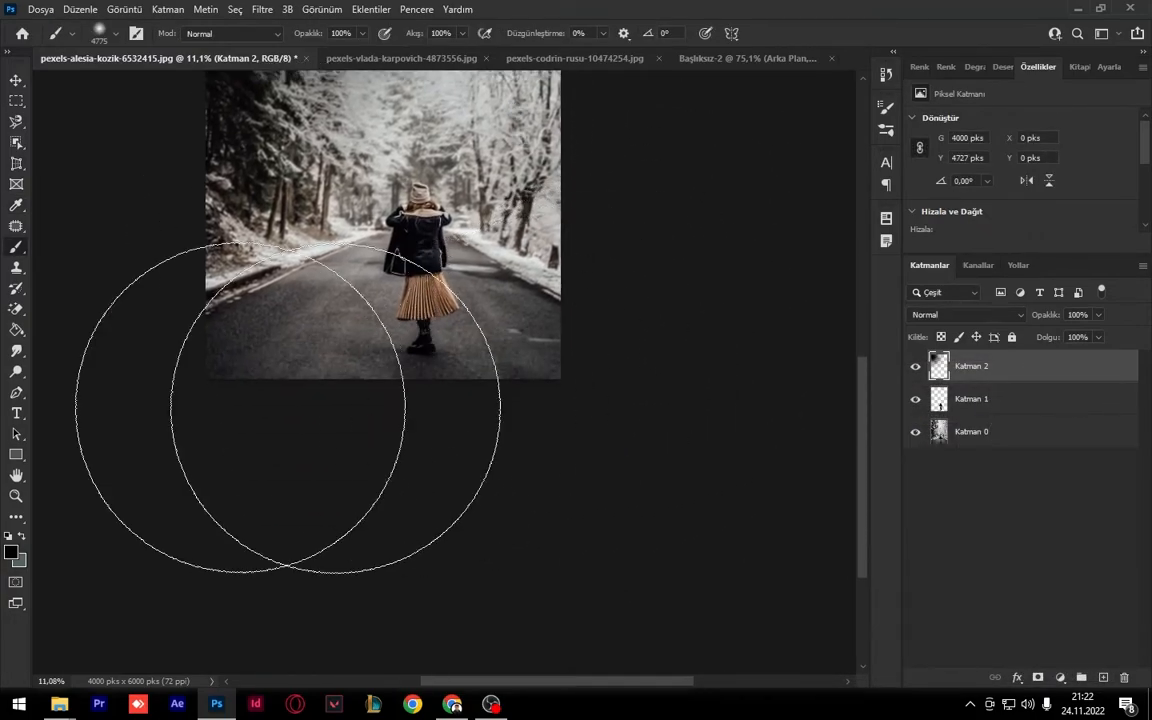
{"action": "left_click", "coordinate": [166, 397]}
{"action": "left_click", "coordinate": [187, 397]}
{"action": "mouse_move", "coordinate": [258, 344]}
{"action": "left_mouse_down"}
{"action": "mouse_move", "coordinate": [396, 556]}
{"action": "mouse_move", "coordinate": [393, 584]}
{"action": "left_mouse_up"}
{"action": "key", "text": "v"}
{"action": "scroll", "coordinate": [378, 357], "scroll_direction": "down", "scroll_amount": 2}
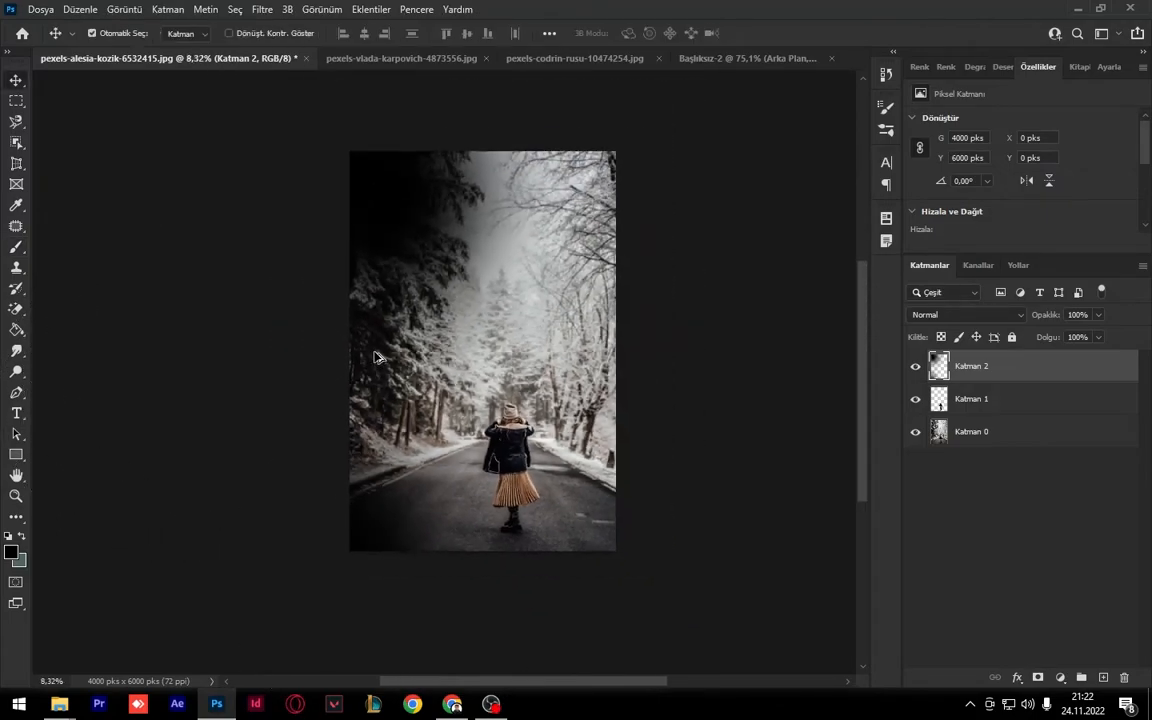
Set the shading layer's blend mode to Color Burn (Renk Yanması) and its opacity to 47%
{"action": "left_click", "coordinate": [918, 316]}
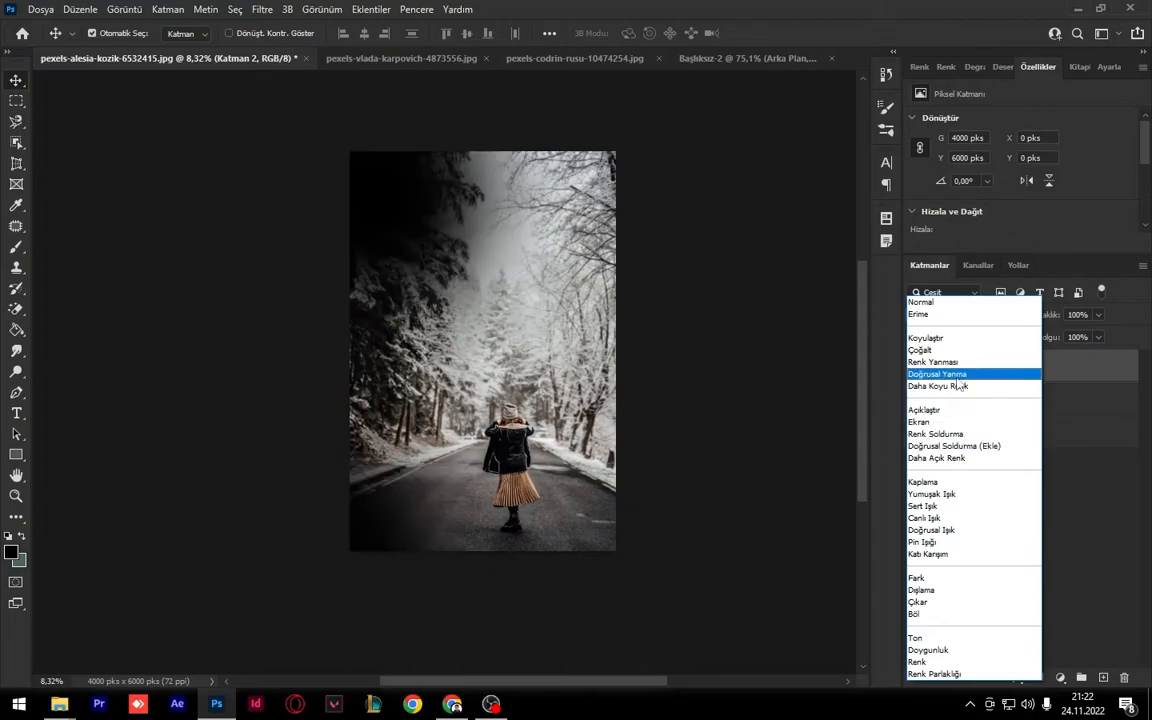
{"action": "left_click", "coordinate": [1001, 361]}
{"action": "left_click", "coordinate": [1098, 314]}
{"action": "left_click_drag", "start_coordinate": [1102, 336], "coordinate": [1052, 339]}
{"action": "left_click", "coordinate": [991, 598]}
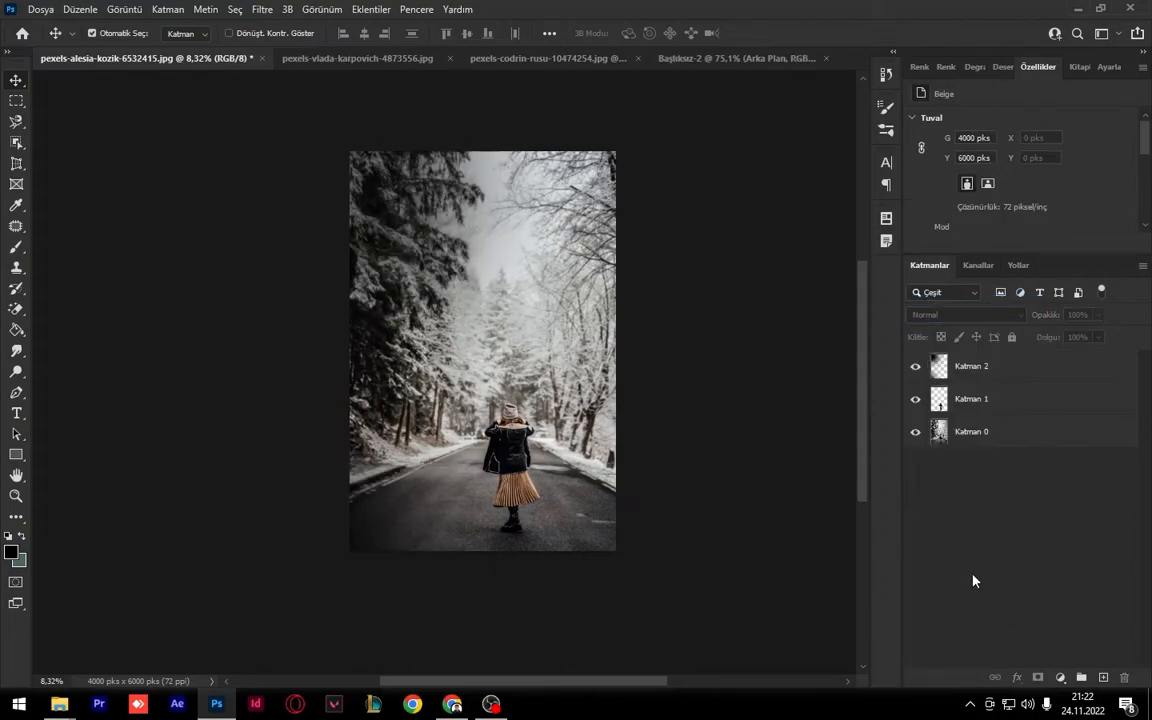
Duplicate the shading layer, flip the copy horizontally, and place it over the right side of the photo
{"action": "left_click_drag", "start_coordinate": [368, 218], "coordinate": [569, 218]}
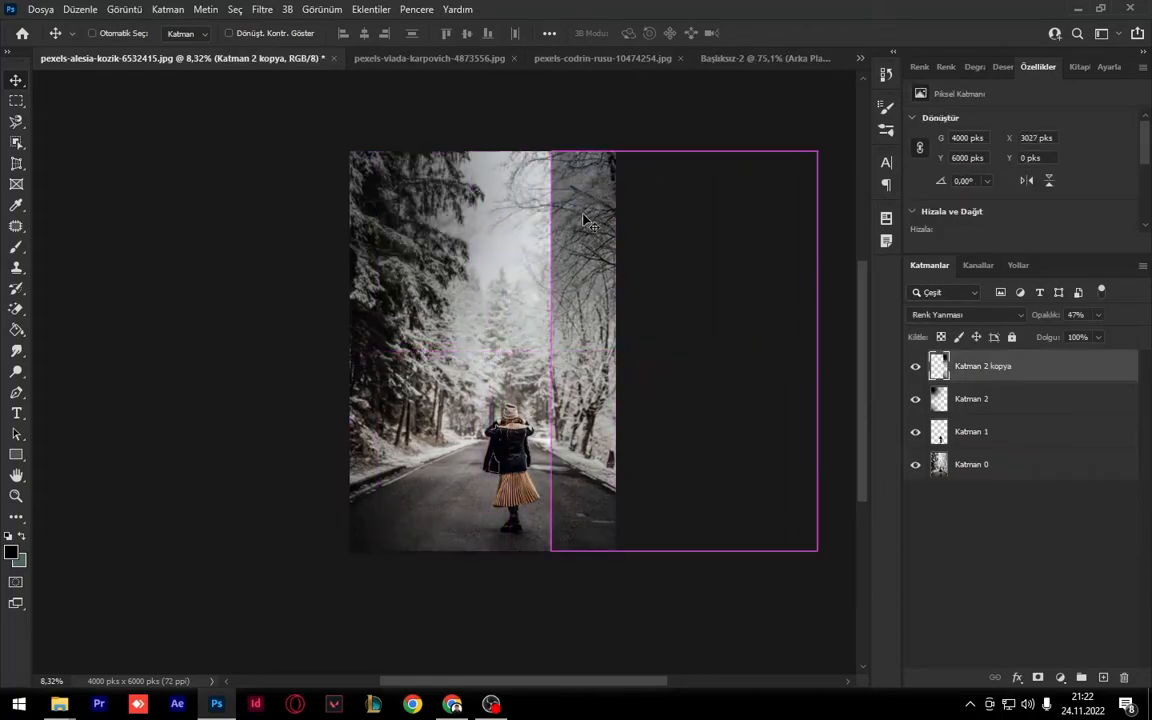
{"action": "key", "text": "ctrl+t"}
{"action": "right_click", "coordinate": [574, 237]}
{"action": "left_click", "coordinate": [640, 543]}
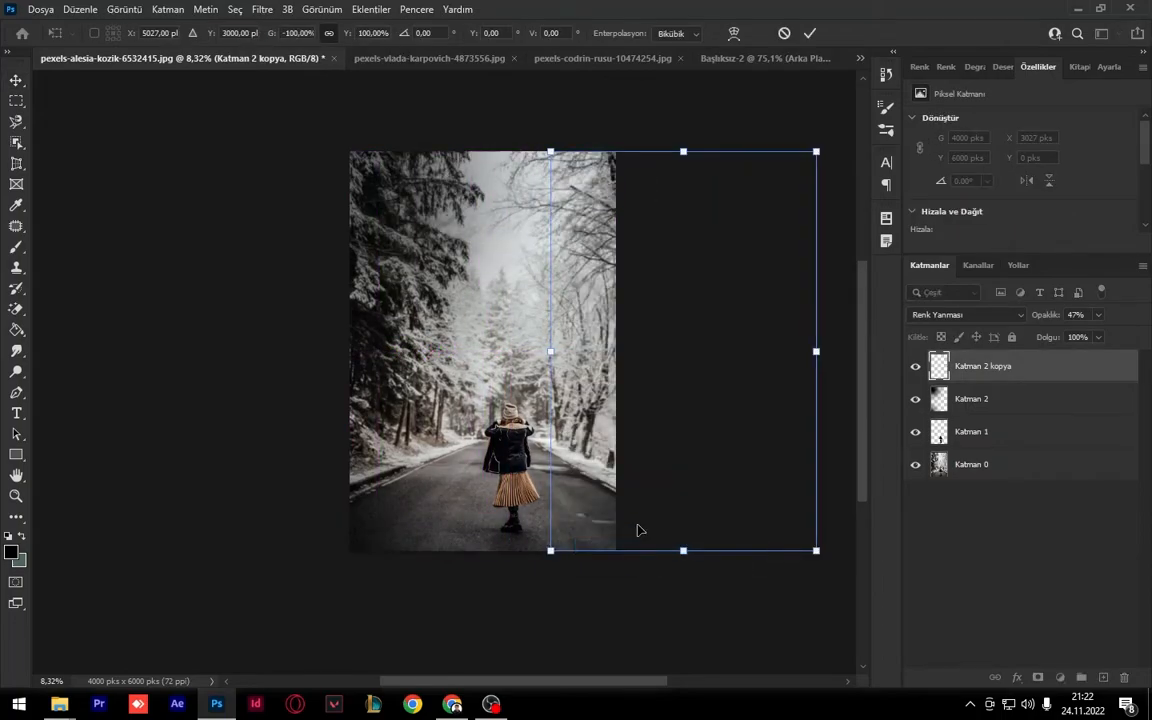
{"action": "left_click_drag", "start_coordinate": [610, 500], "coordinate": [424, 519]}
{"action": "key", "text": "Return"}
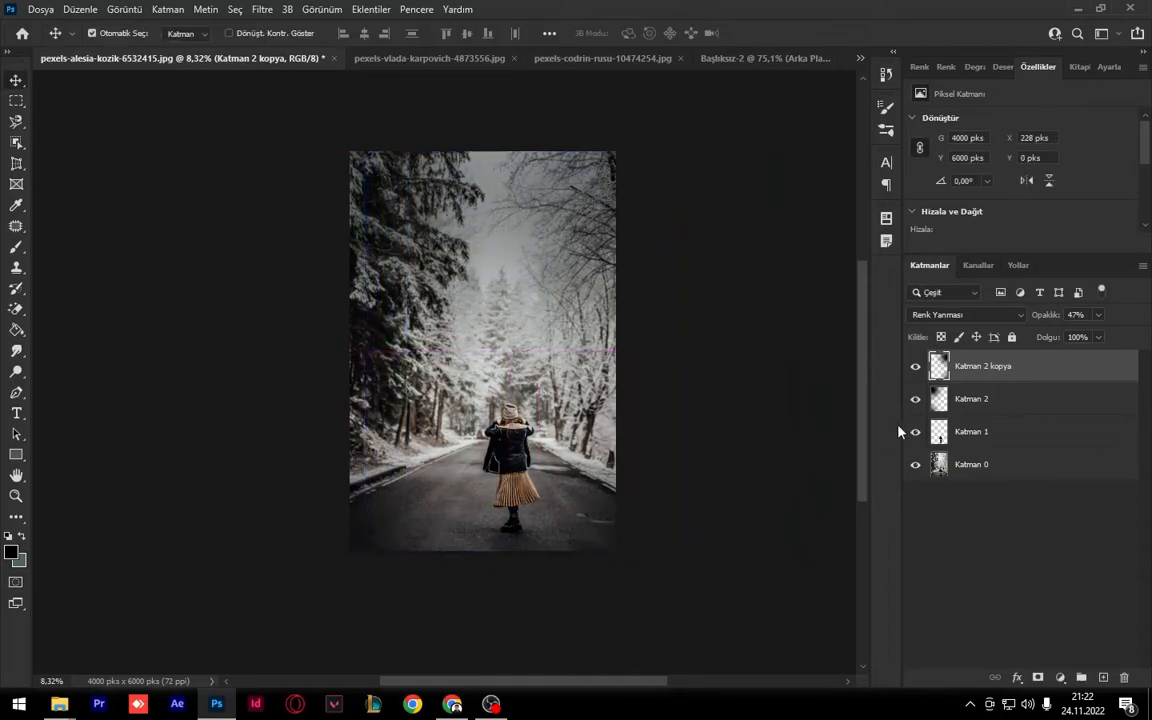
Group the two shading layers and toggle the group's visibility to compare the photo with and without the shading
{"action": "left_click", "coordinate": [965, 400], "text": "shift"}
{"action": "key", "text": "ctrl+g"}
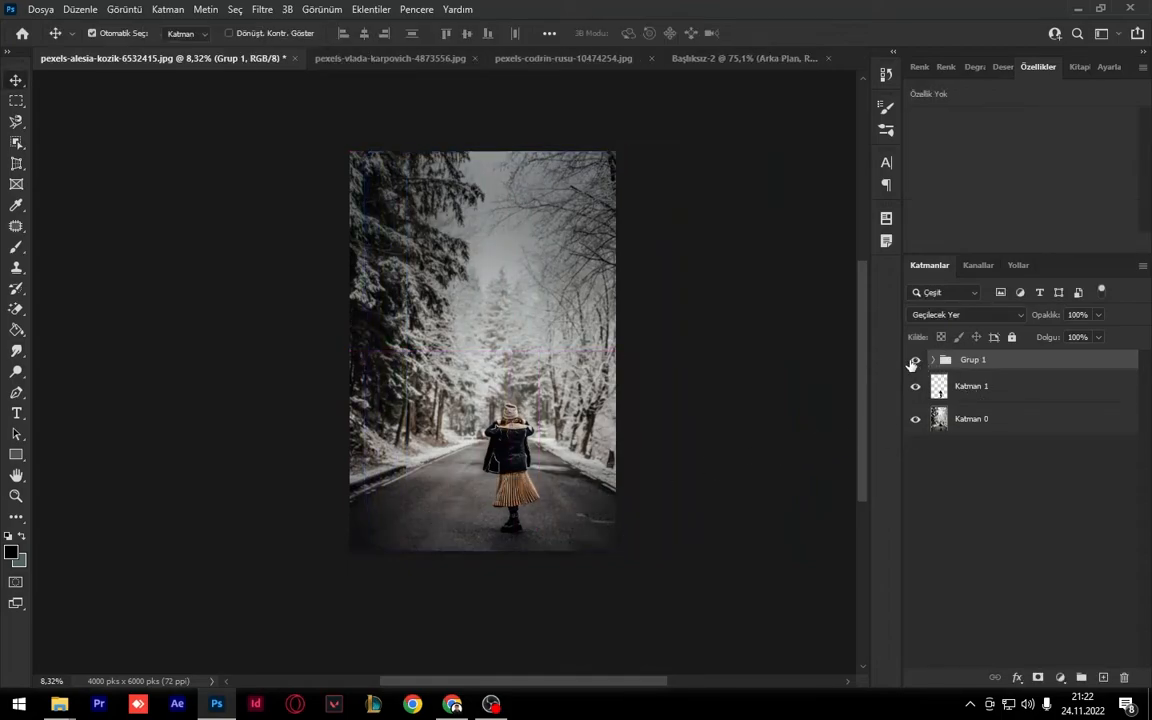
{"action": "left_click", "coordinate": [913, 361]}
{"action": "left_click", "coordinate": [913, 361]}
Try moving the cut-out woman to the left along the road and return her to her original position
{"action": "left_click_drag", "start_coordinate": [512, 445], "coordinate": [440, 443]}
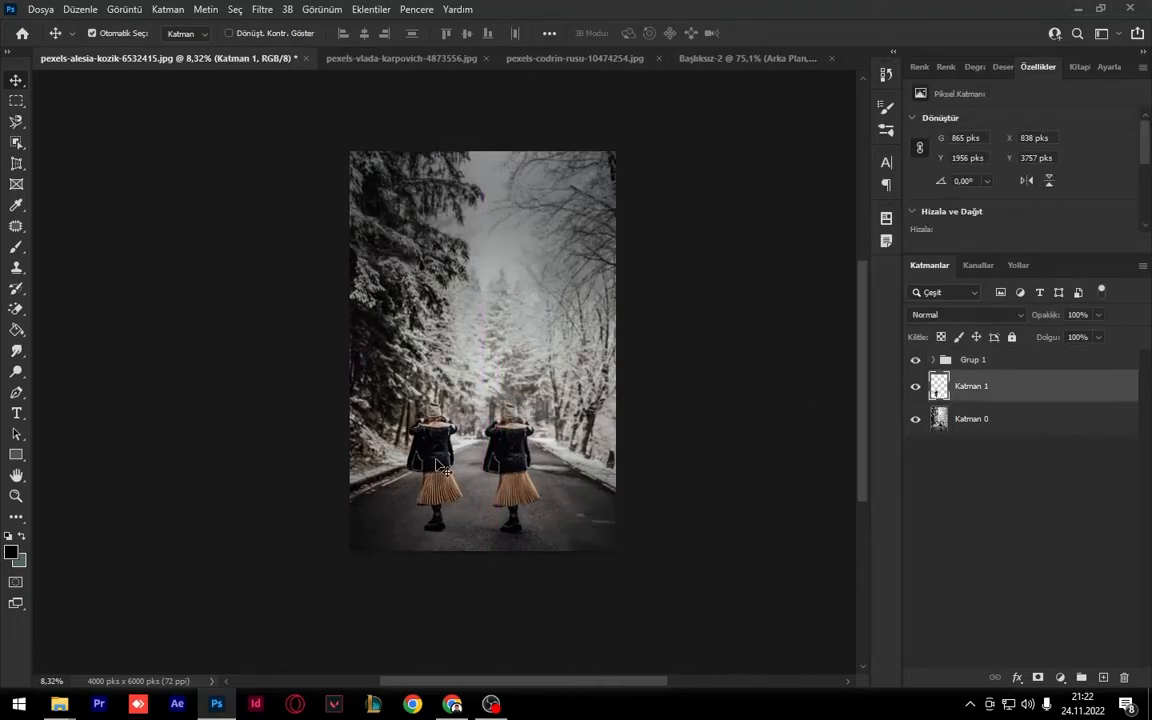
{"action": "left_click_drag", "start_coordinate": [372, 487], "coordinate": [450, 487]}
{"action": "left_click", "coordinate": [775, 433], "text": "ctrl"}
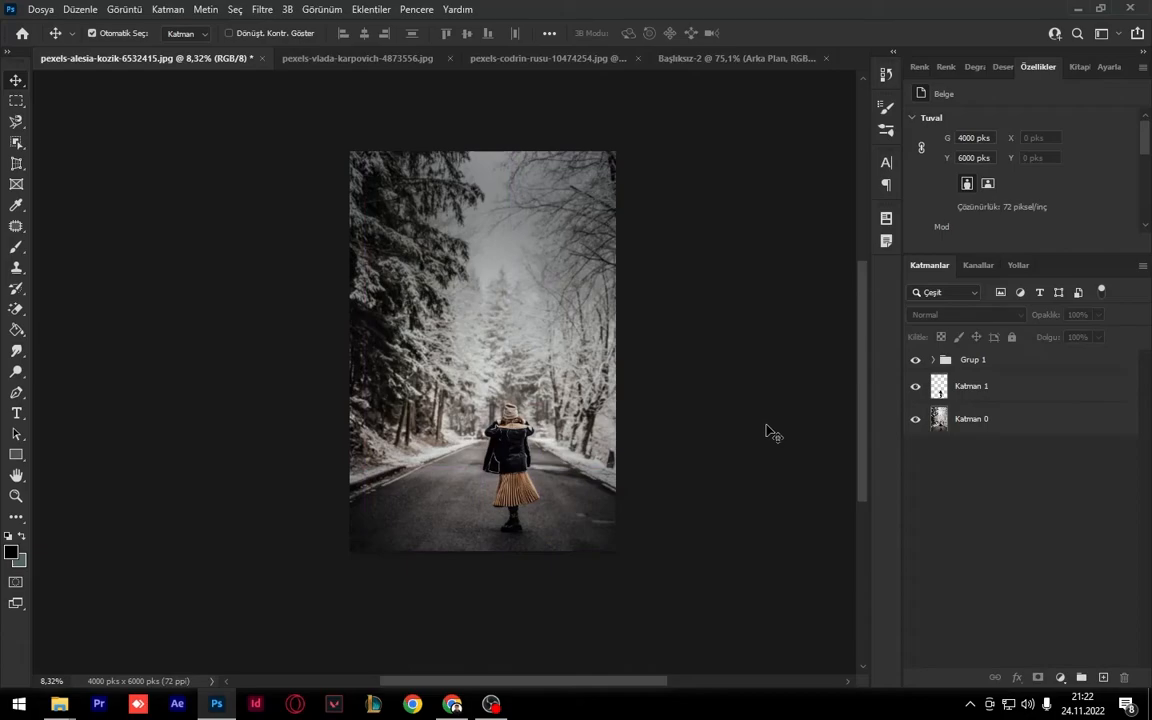